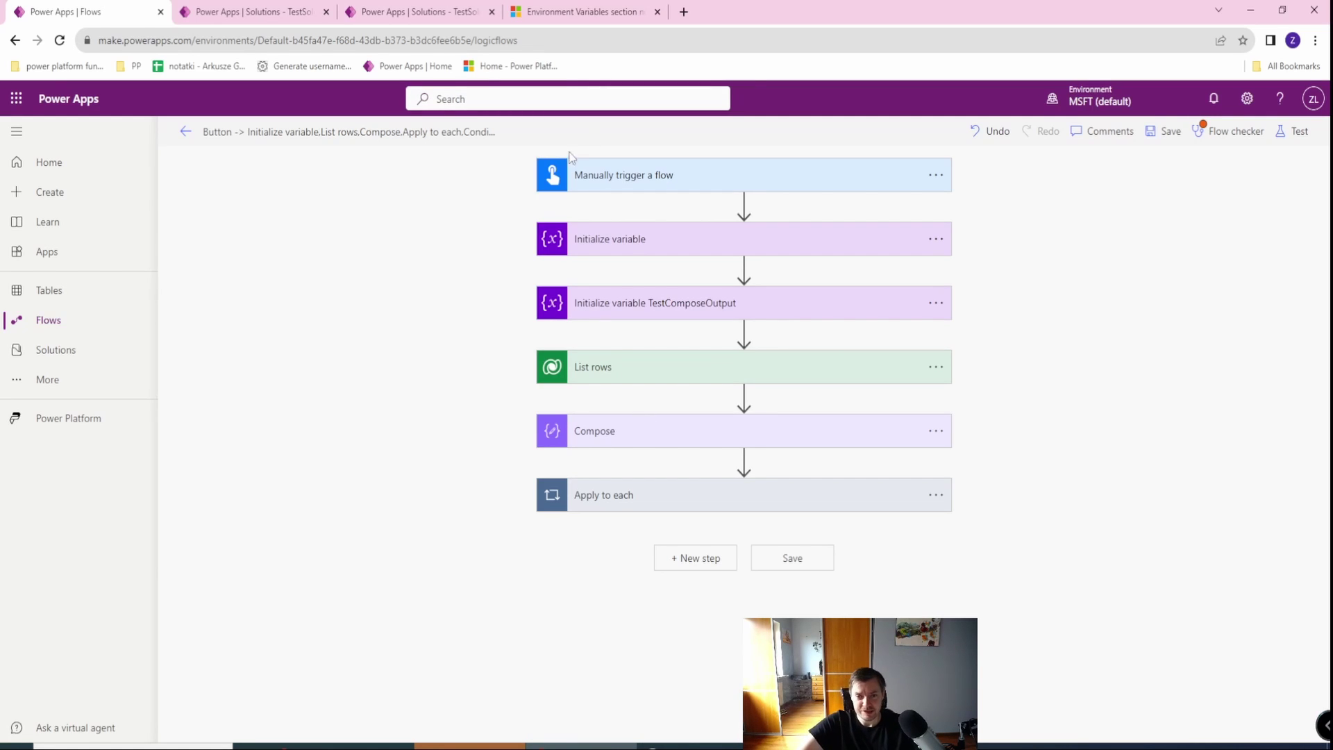
- Expand the vTestCounter Initialize variable and Compose cards, then select the variable's initial value 1
click(591, 244)
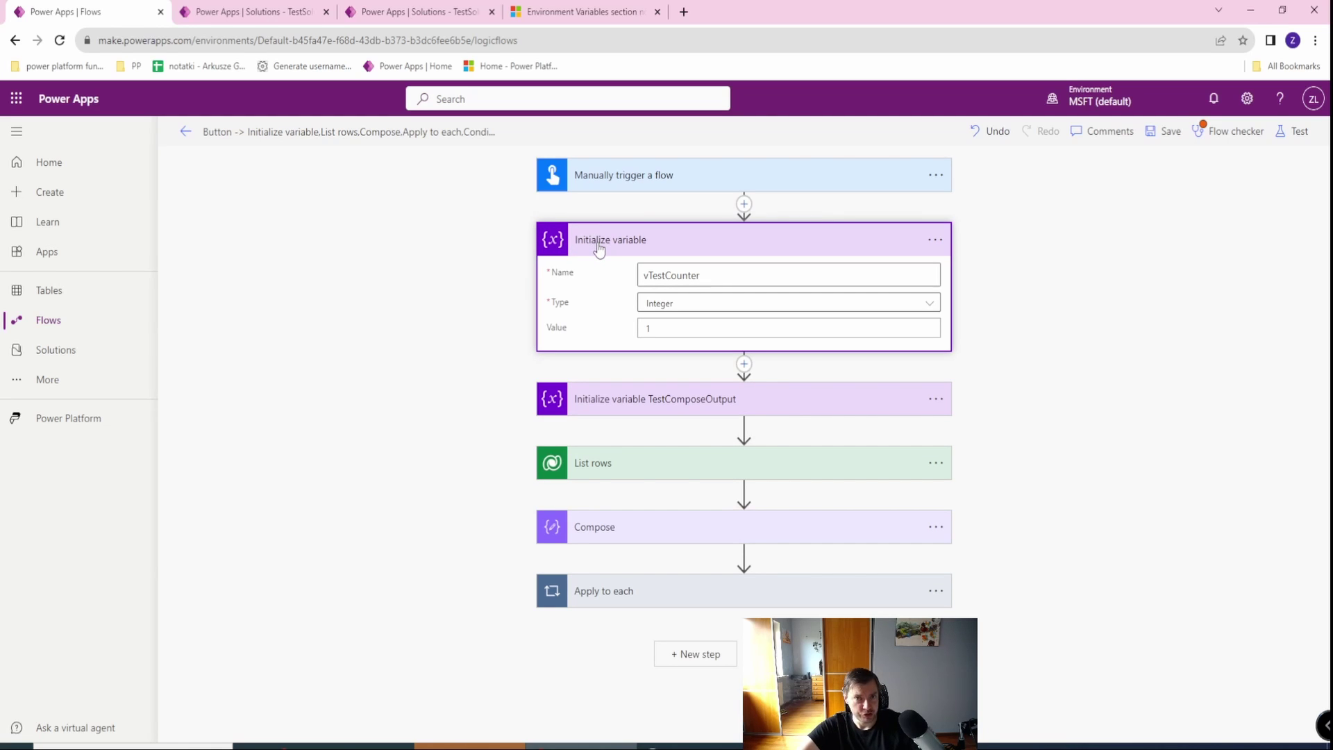
click(607, 531)
click(766, 559)
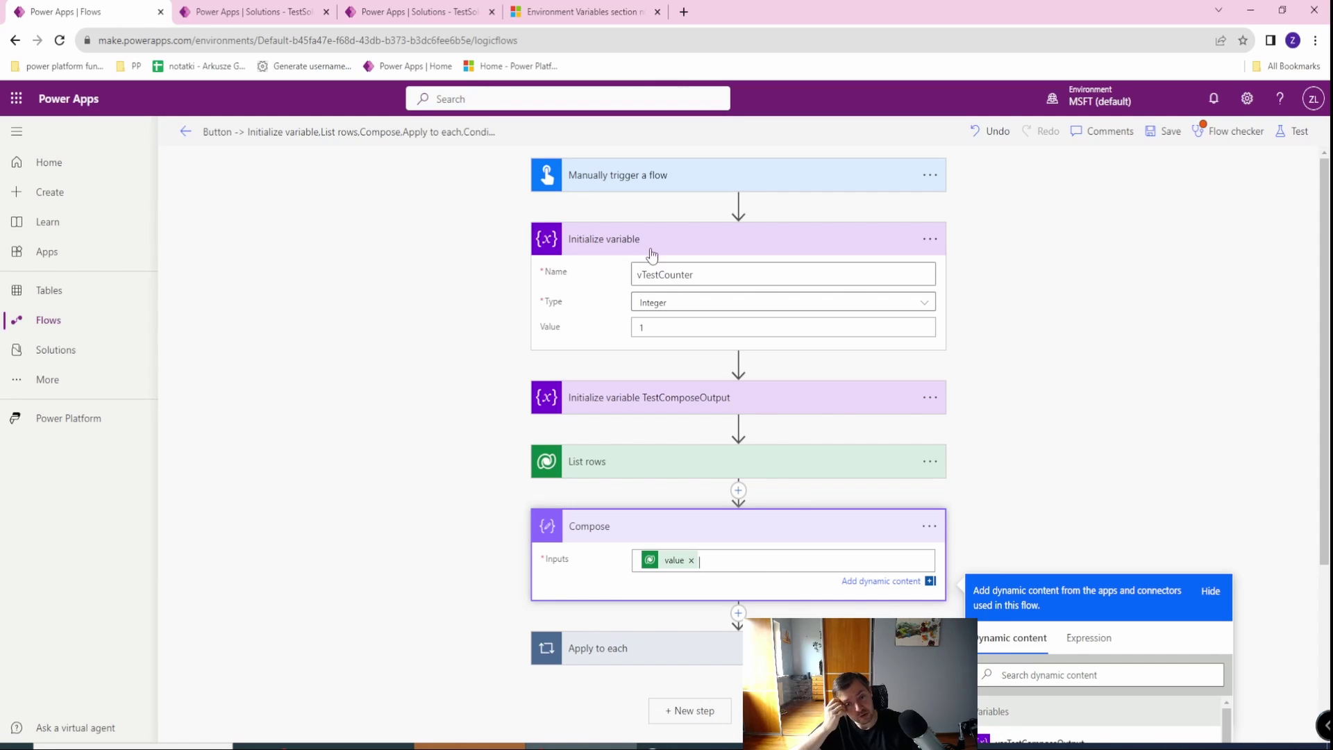
double_click(642, 328)
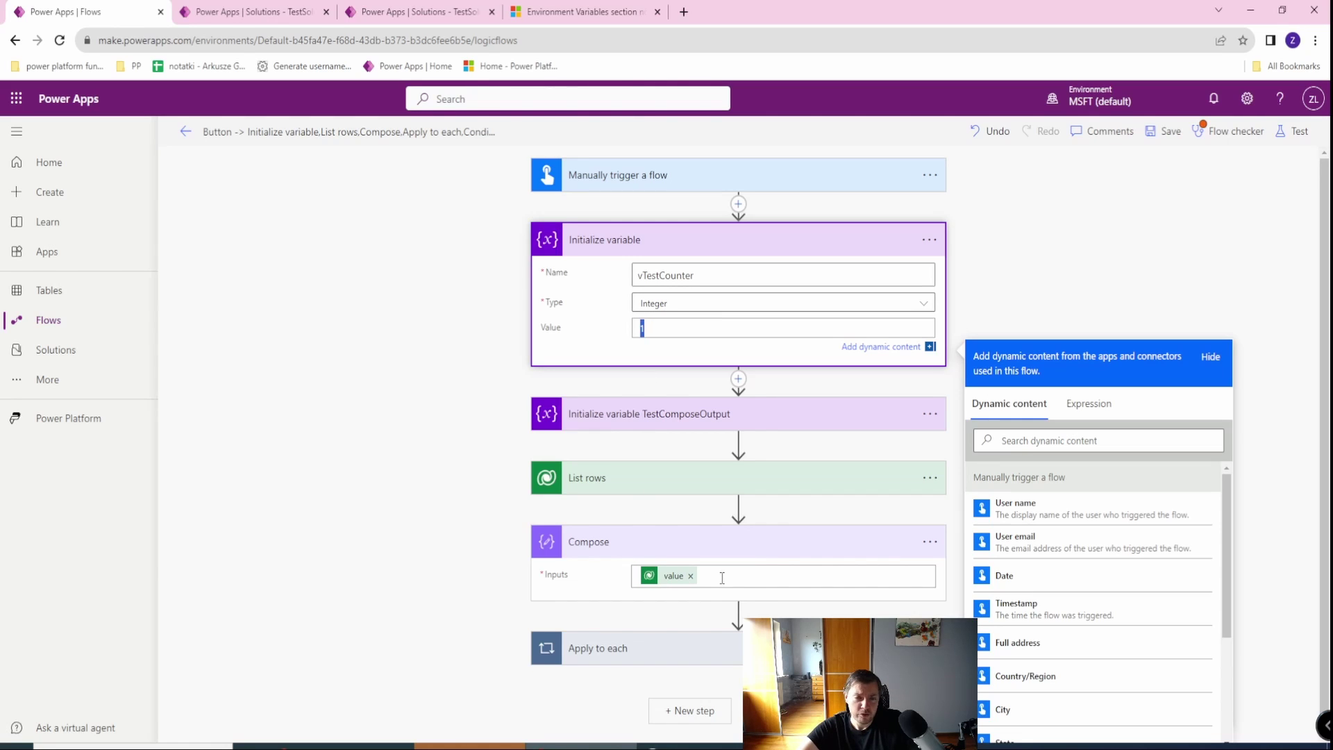
- Switch vTestCounter's type from Integer to String, keeping the initial value of 1
click(671, 309)
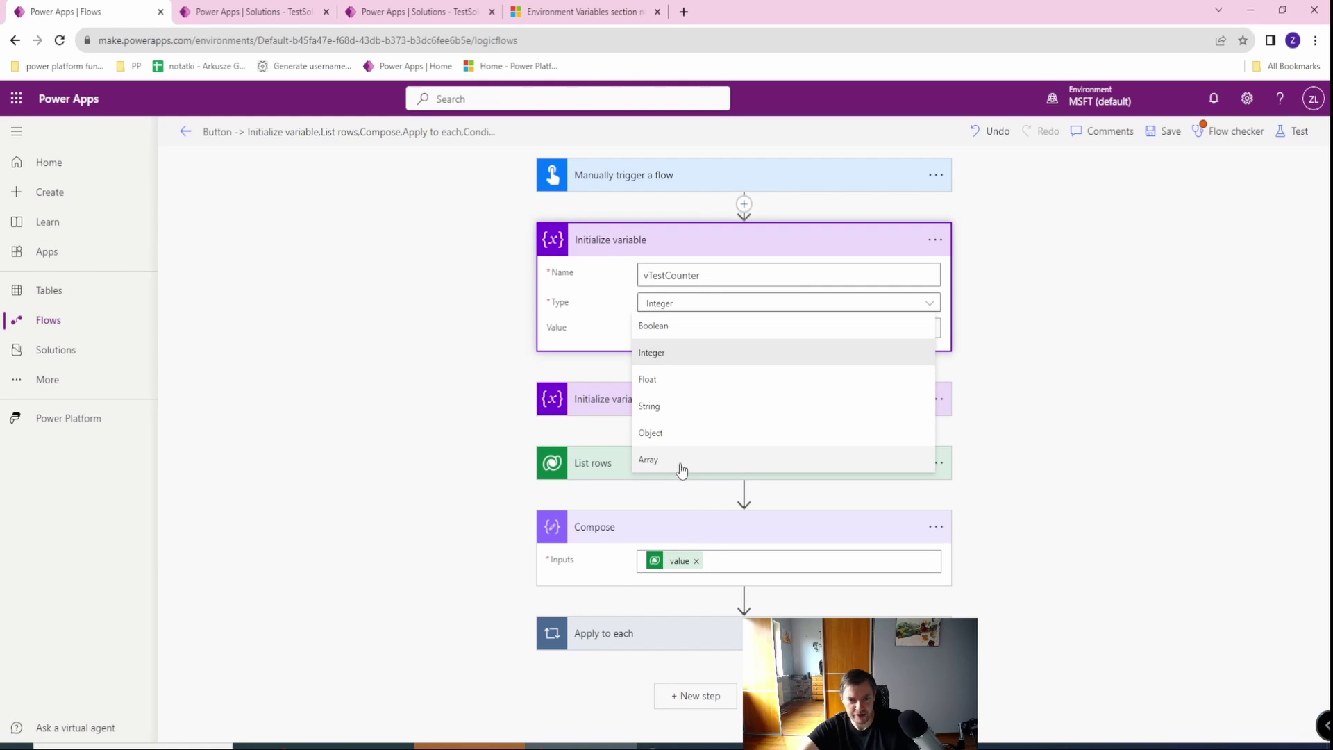
click(659, 412)
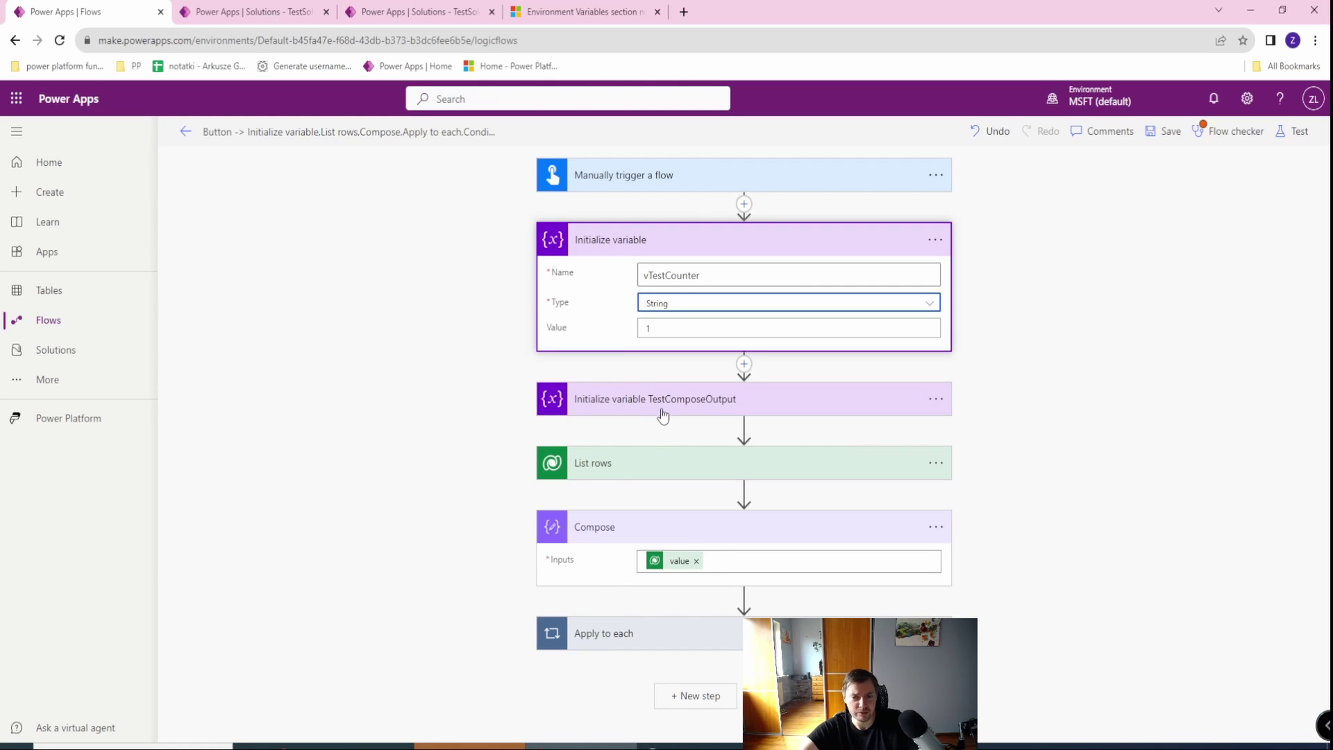
click(669, 306)
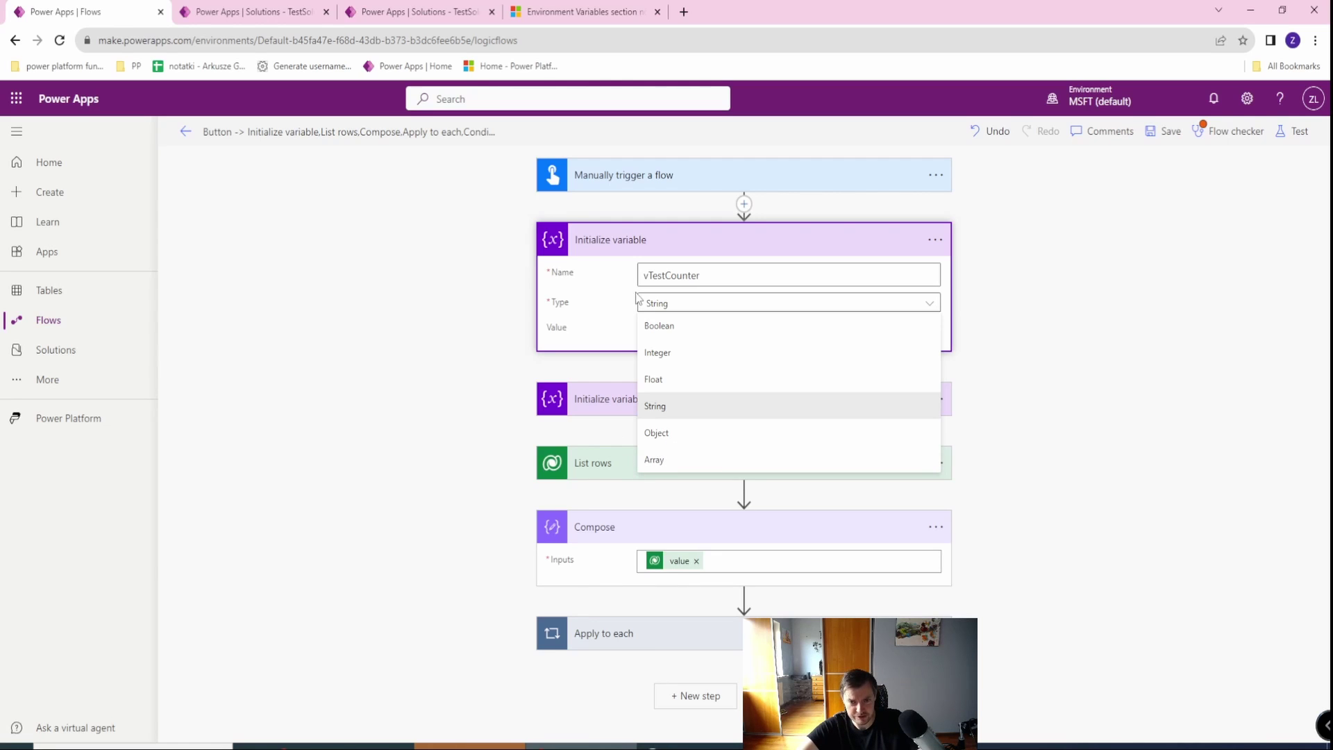
click(729, 567)
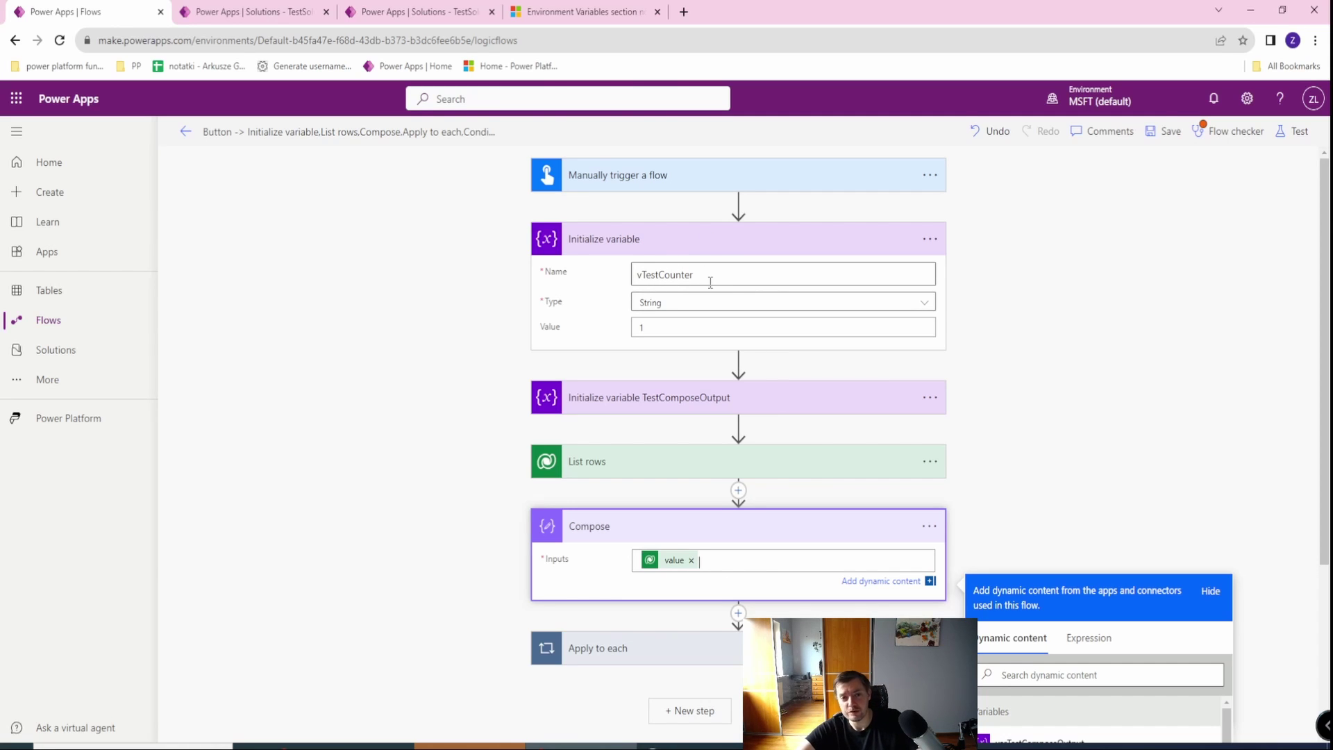
click(653, 302)
click(616, 309)
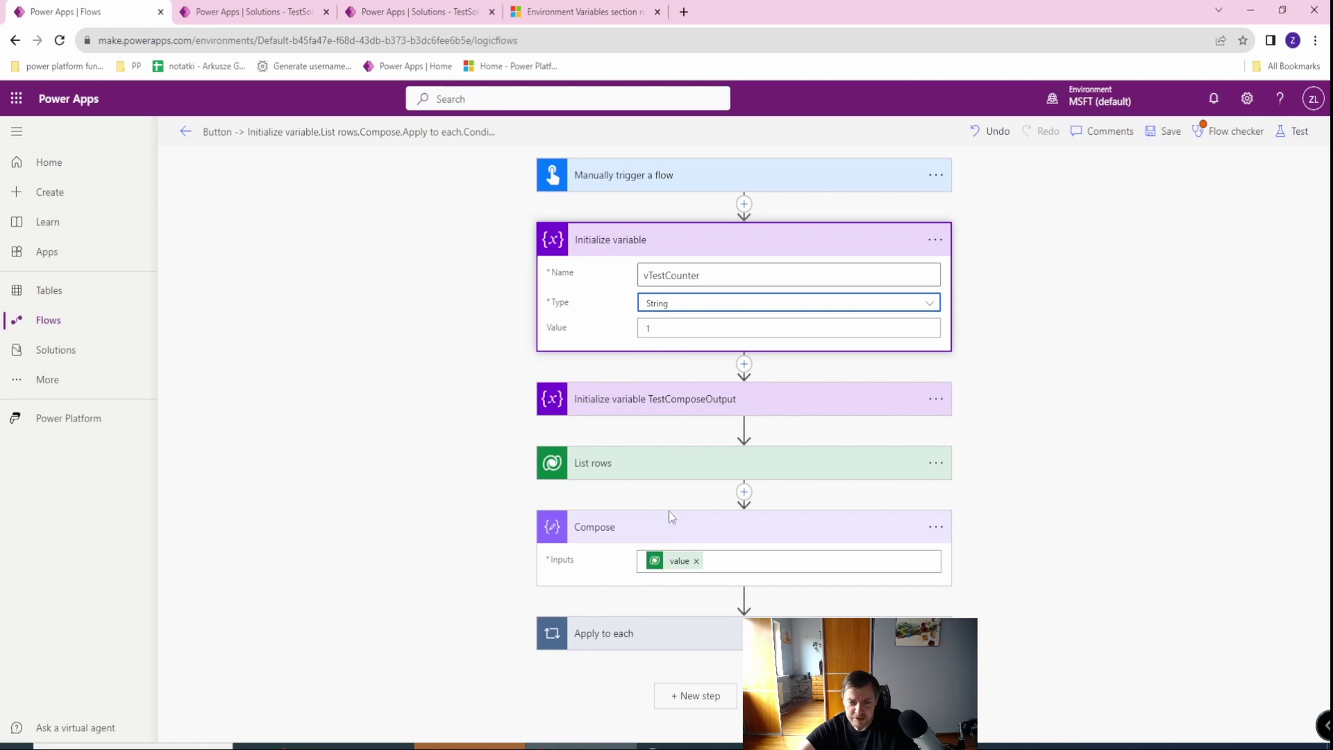
- Bring up dynamic content for Compose, then expand the Apply to each loop and its Condition
click(742, 561)
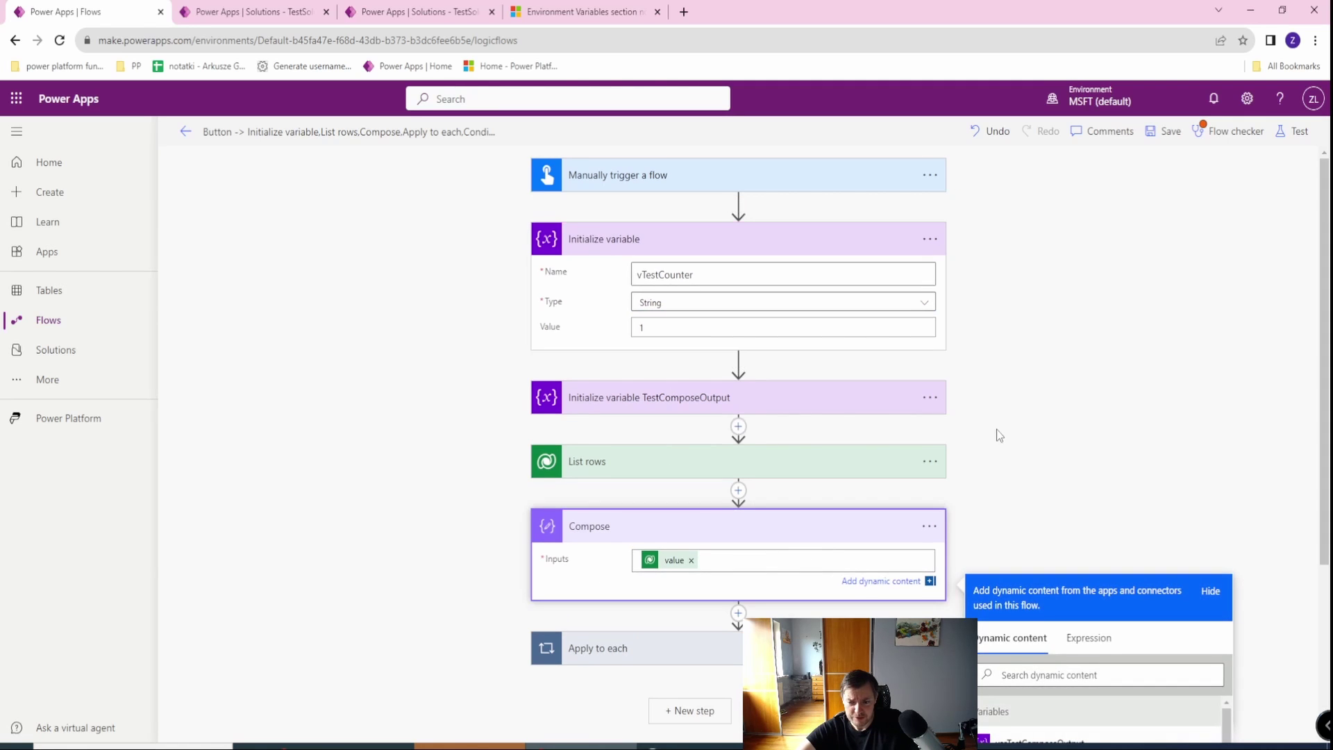
scroll(1000, 435, down, 3)
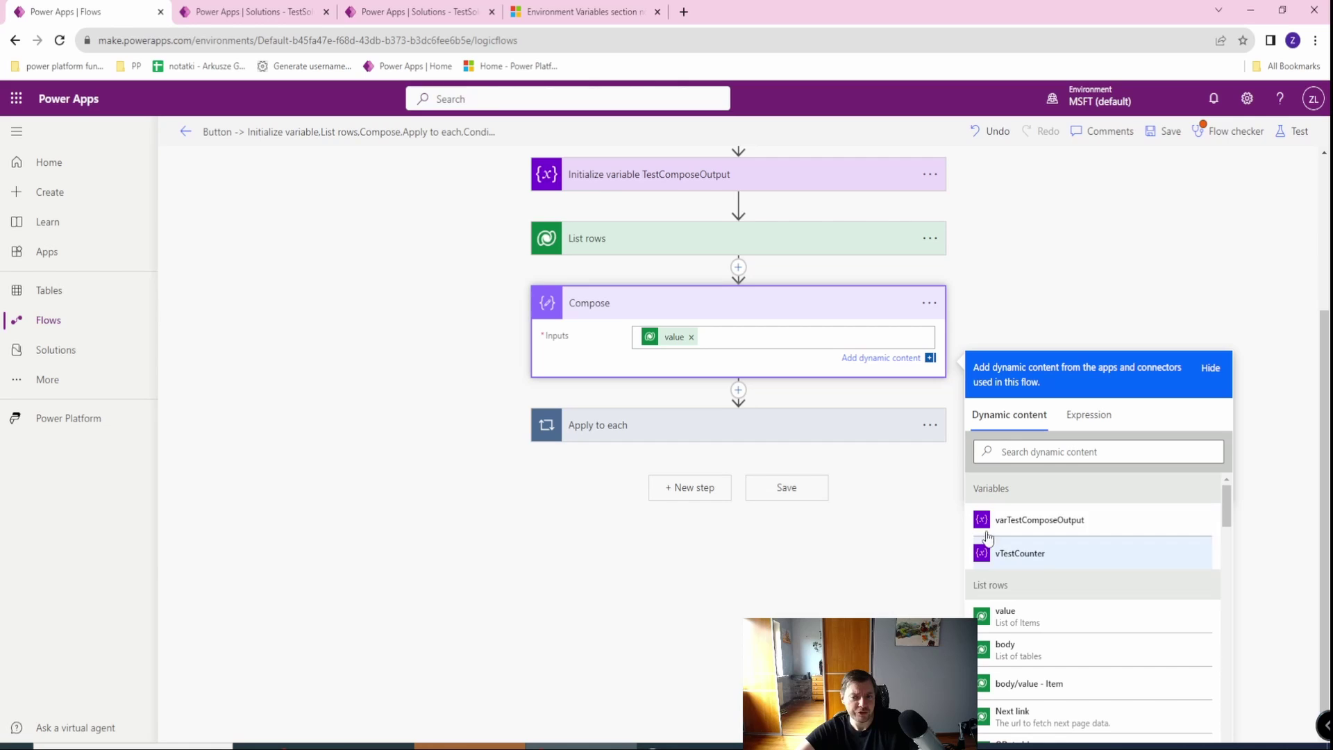
drag(973, 489, 1039, 488)
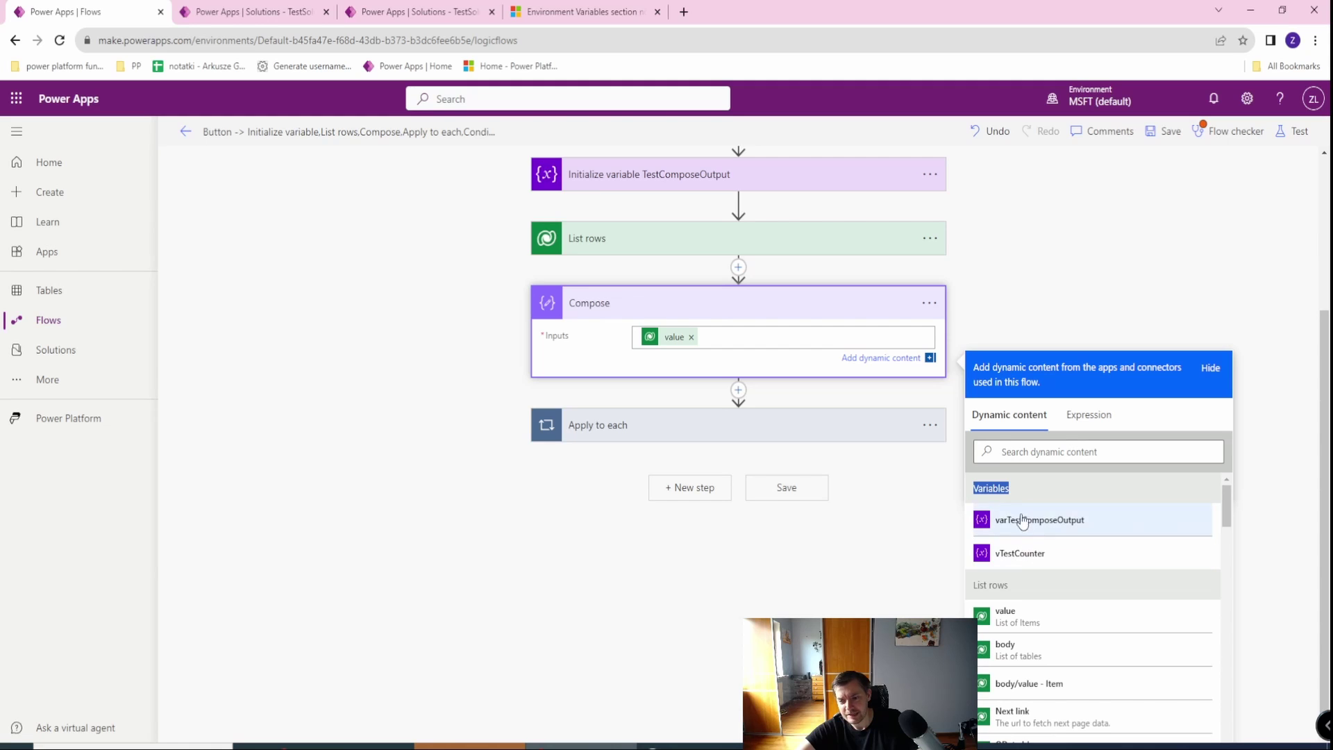
scroll(1028, 524, down, 5)
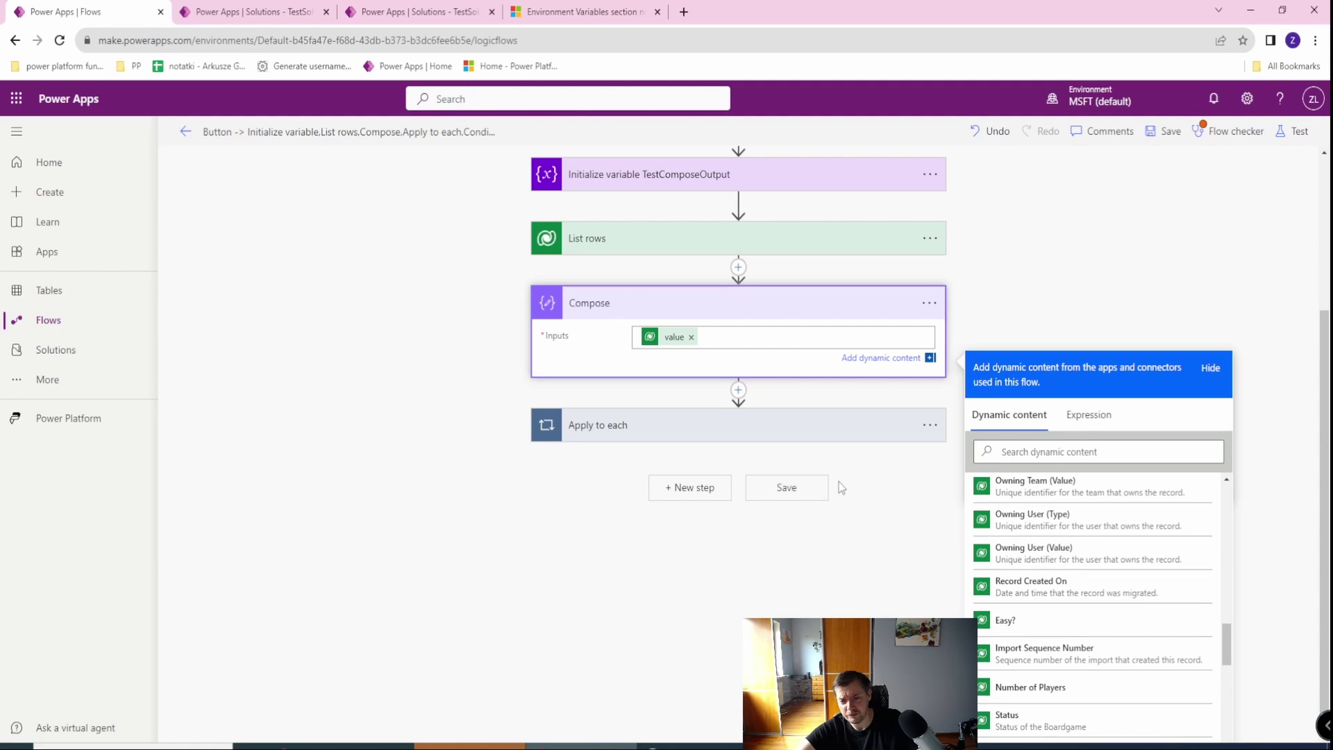
click(629, 428)
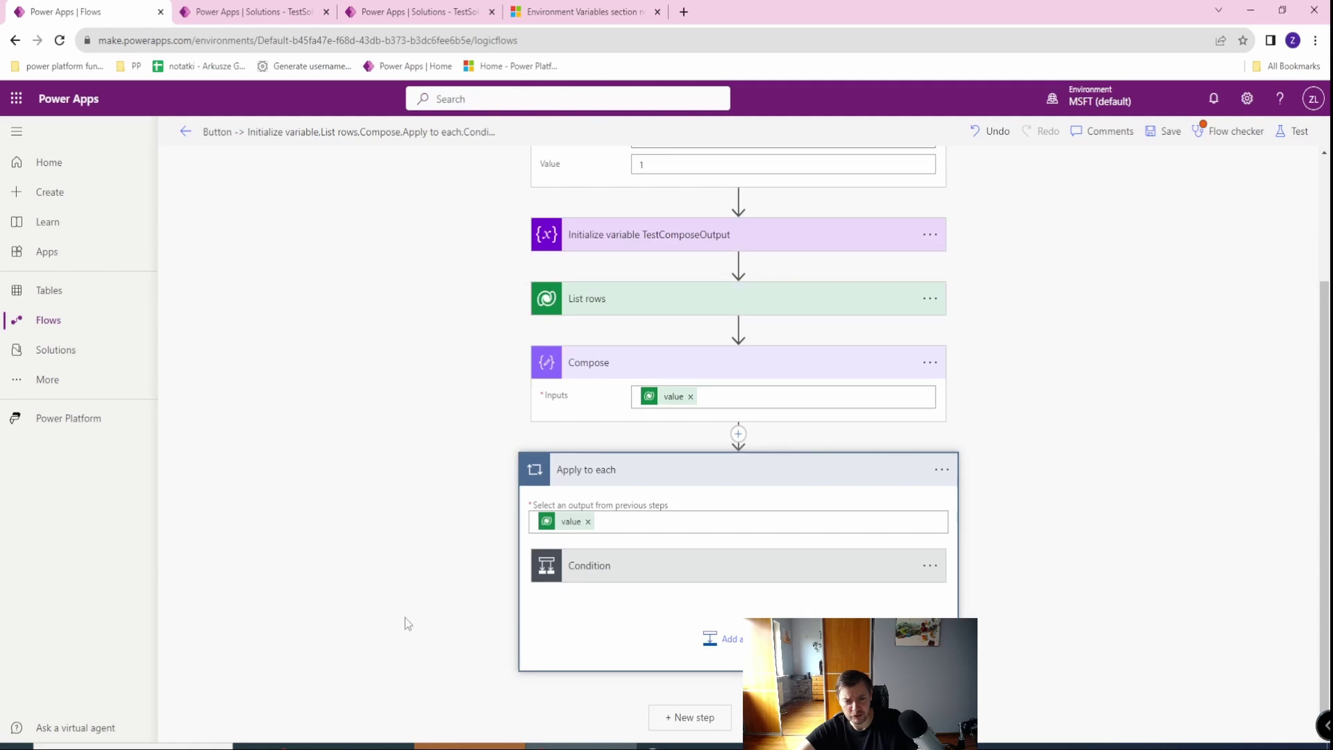
click(596, 573)
scroll(348, 555, down, 10)
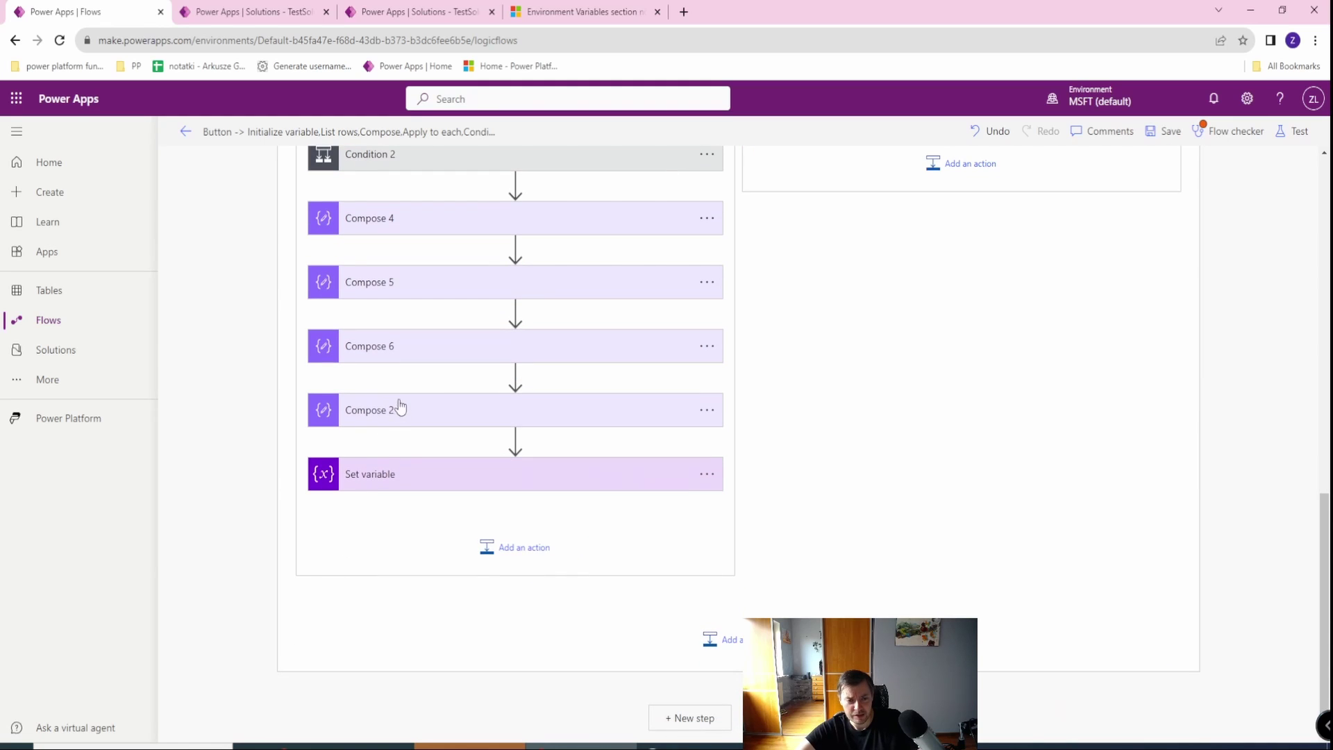
- Expand Compose 2 and browse its JSON inputs with the dynamic content panel
click(466, 417)
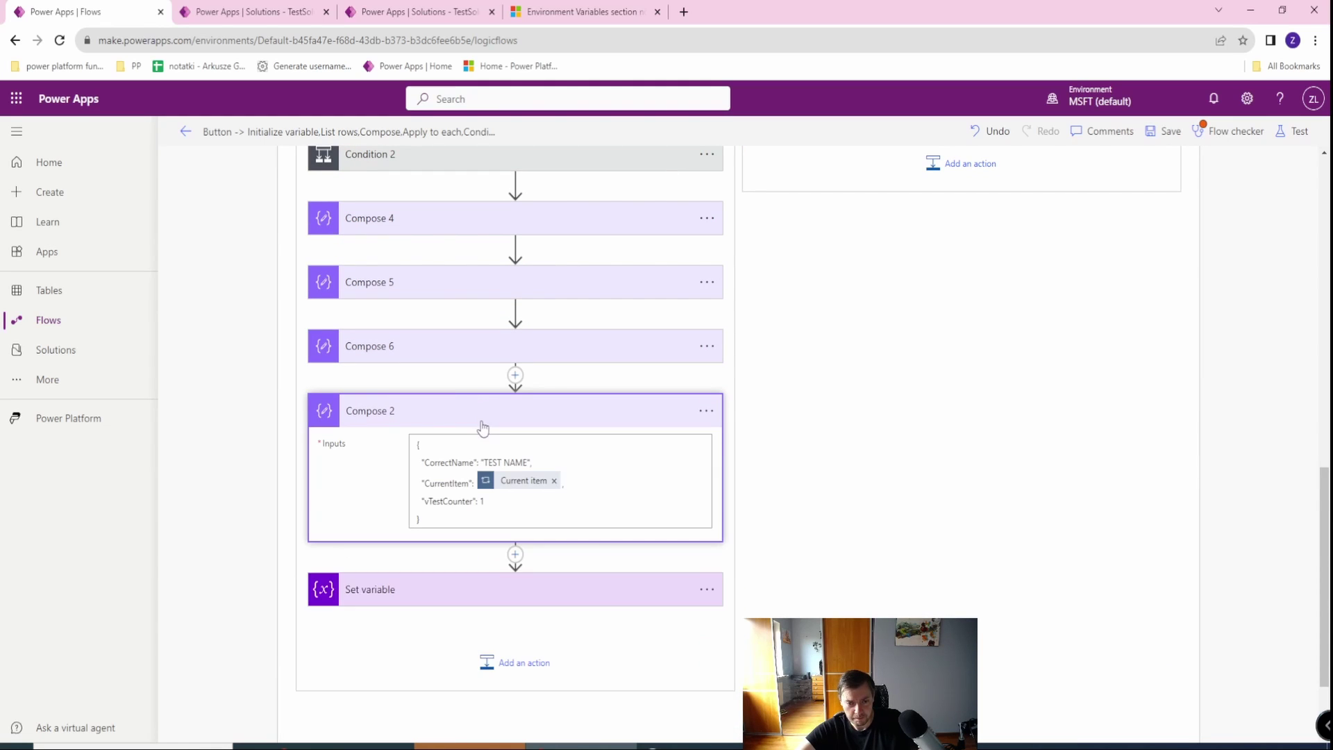
click(507, 502)
scroll(694, 521, down, 3)
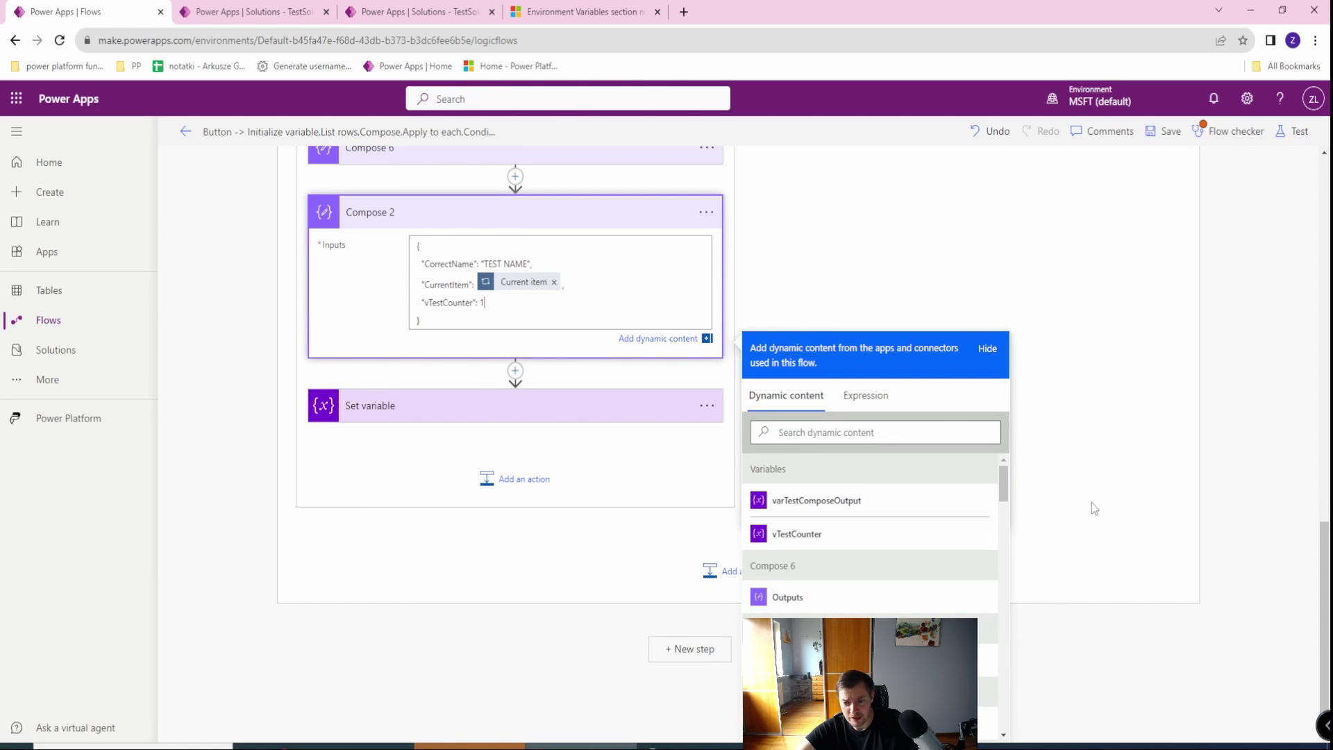
scroll(876, 613, down, 2)
scroll(877, 614, up, 2)
scroll(877, 614, down, 2)
scroll(877, 614, up, 2)
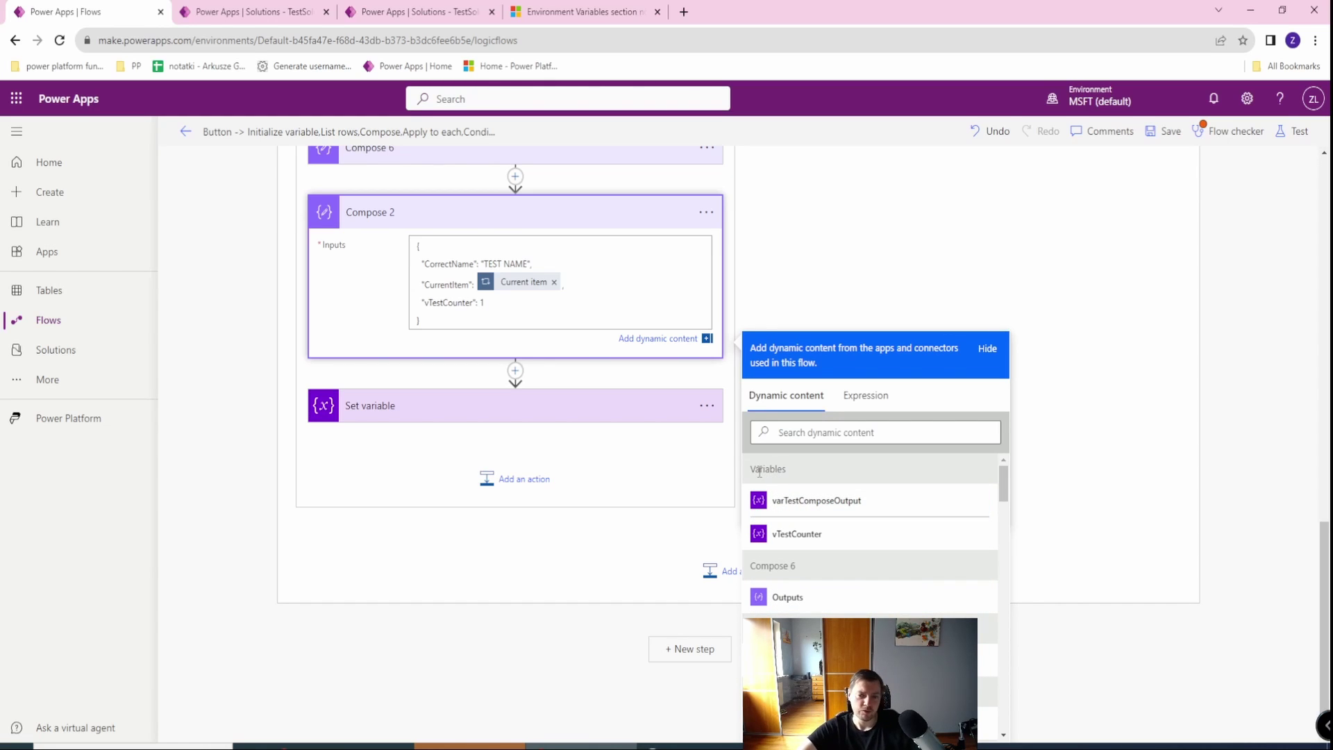
drag(760, 469, 810, 479)
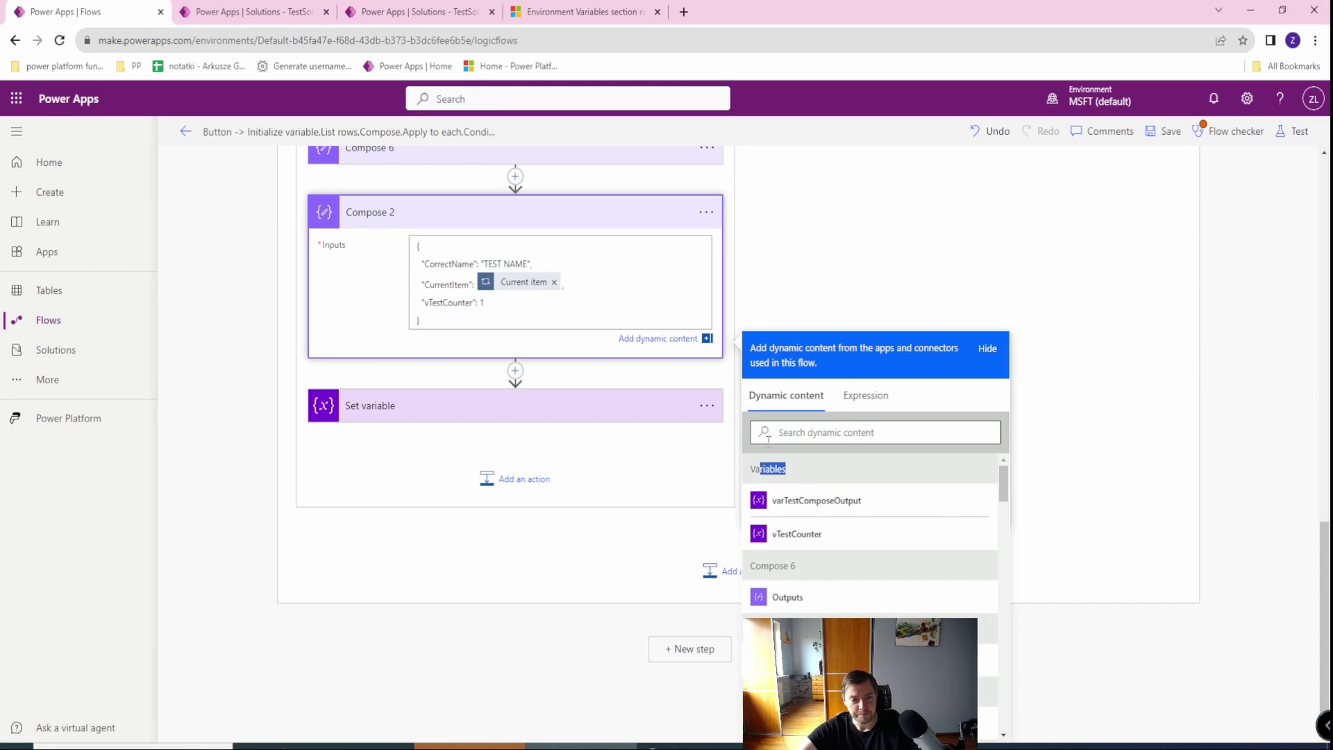
scroll(432, 612, up, 1)
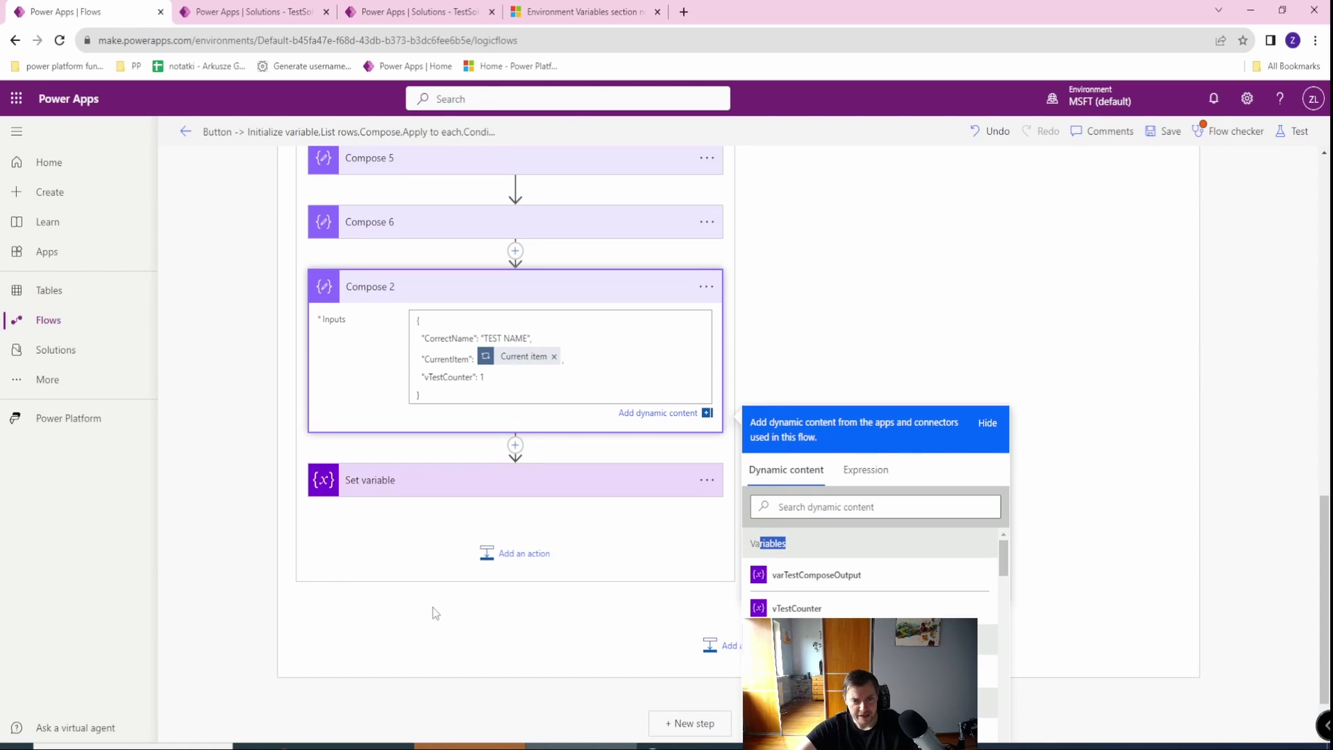
scroll(432, 612, up, 7)
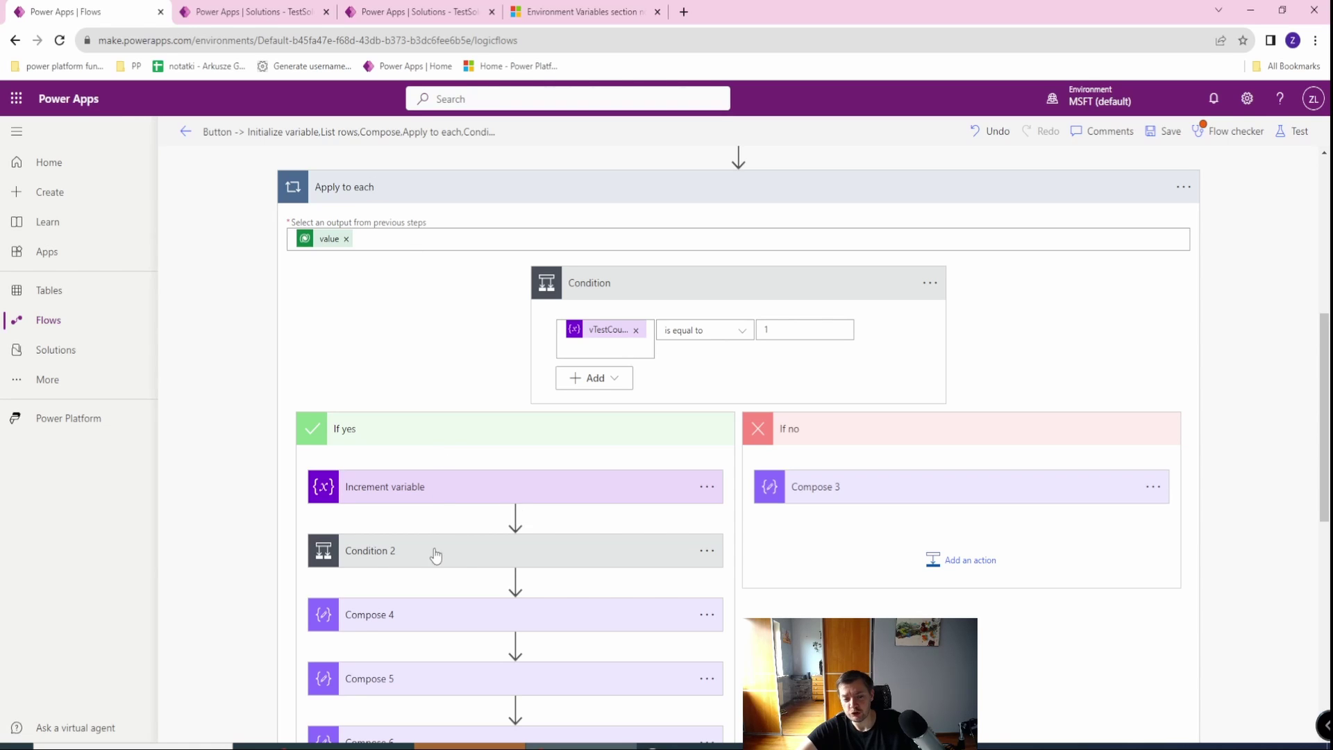
scroll(451, 534, down, 4)
scroll(493, 569, up, 4)
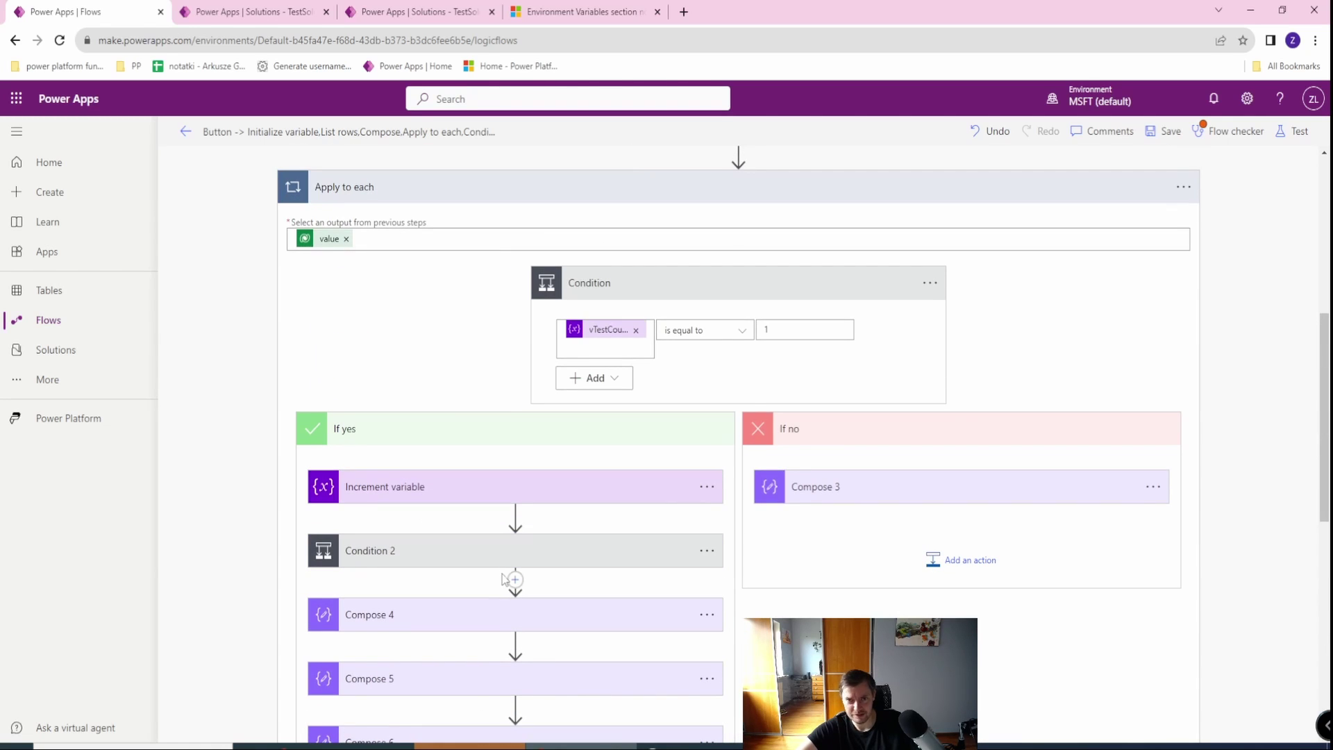
scroll(494, 577, up, 4)
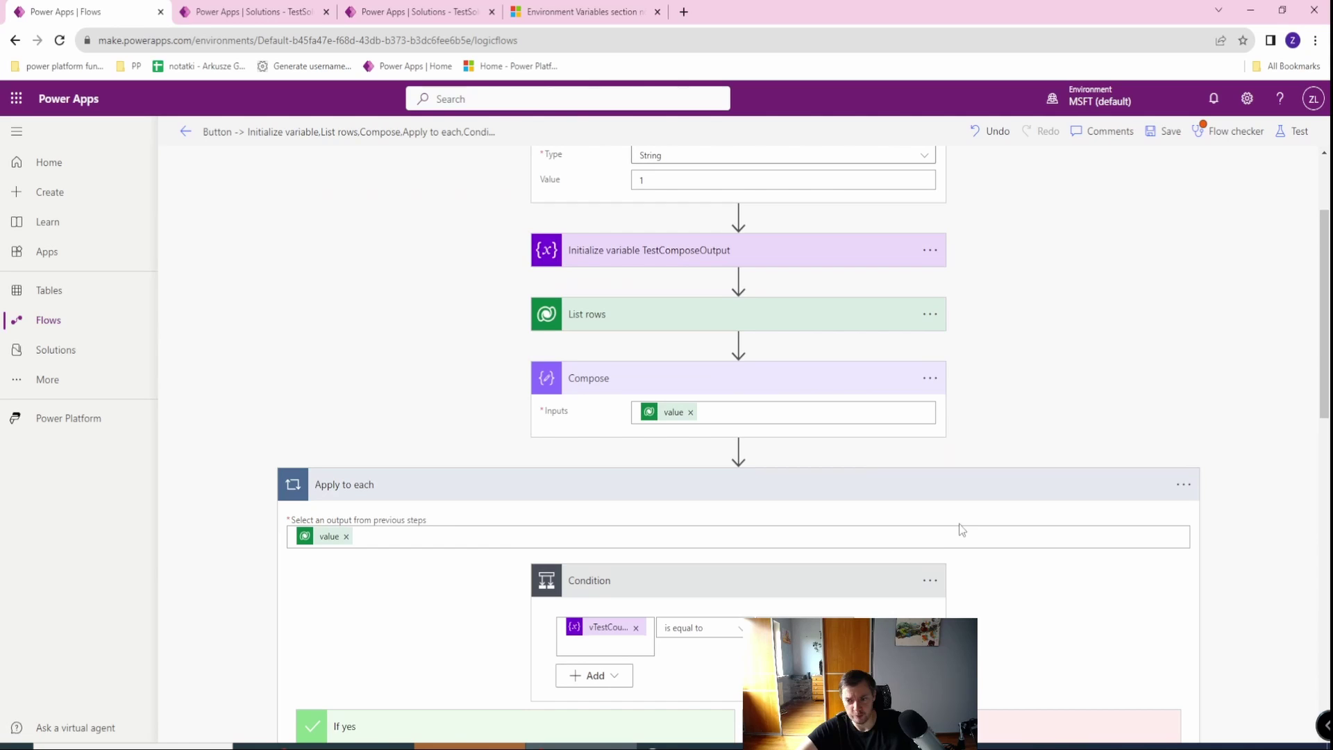
click(1184, 485)
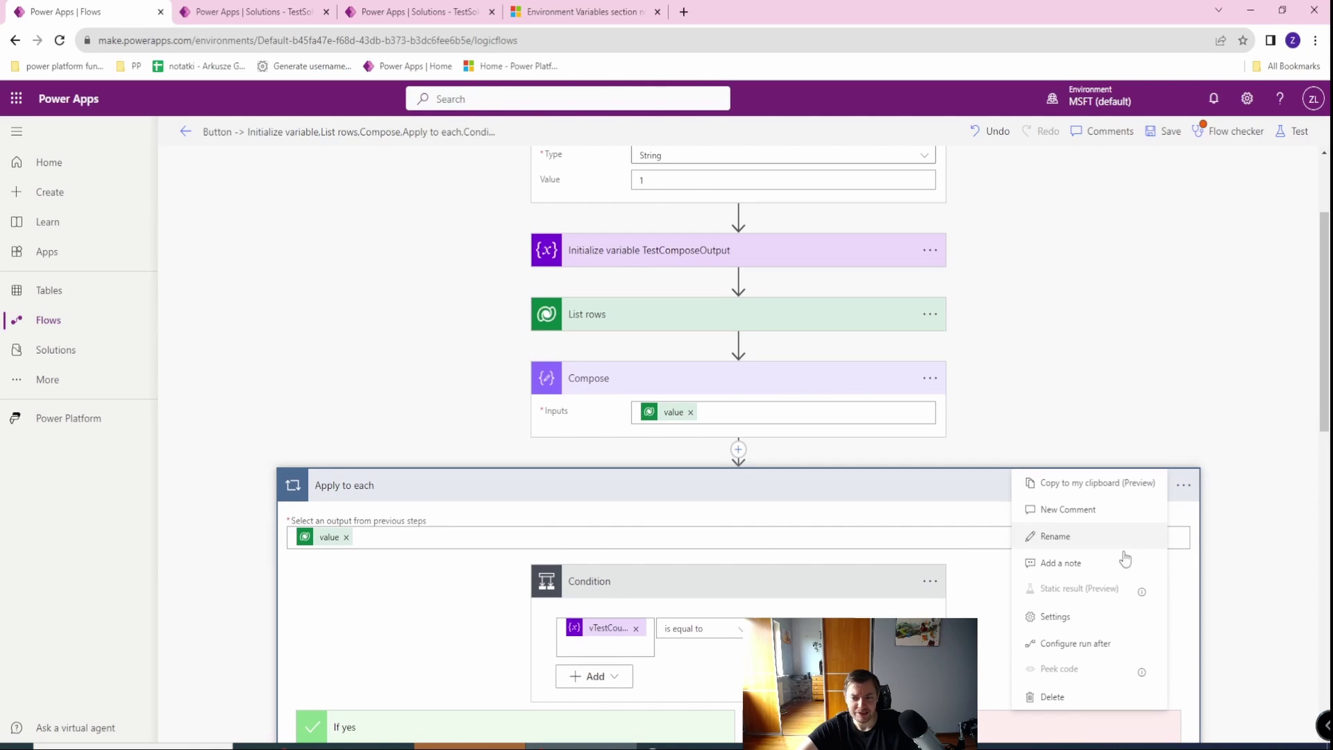
click(1045, 616)
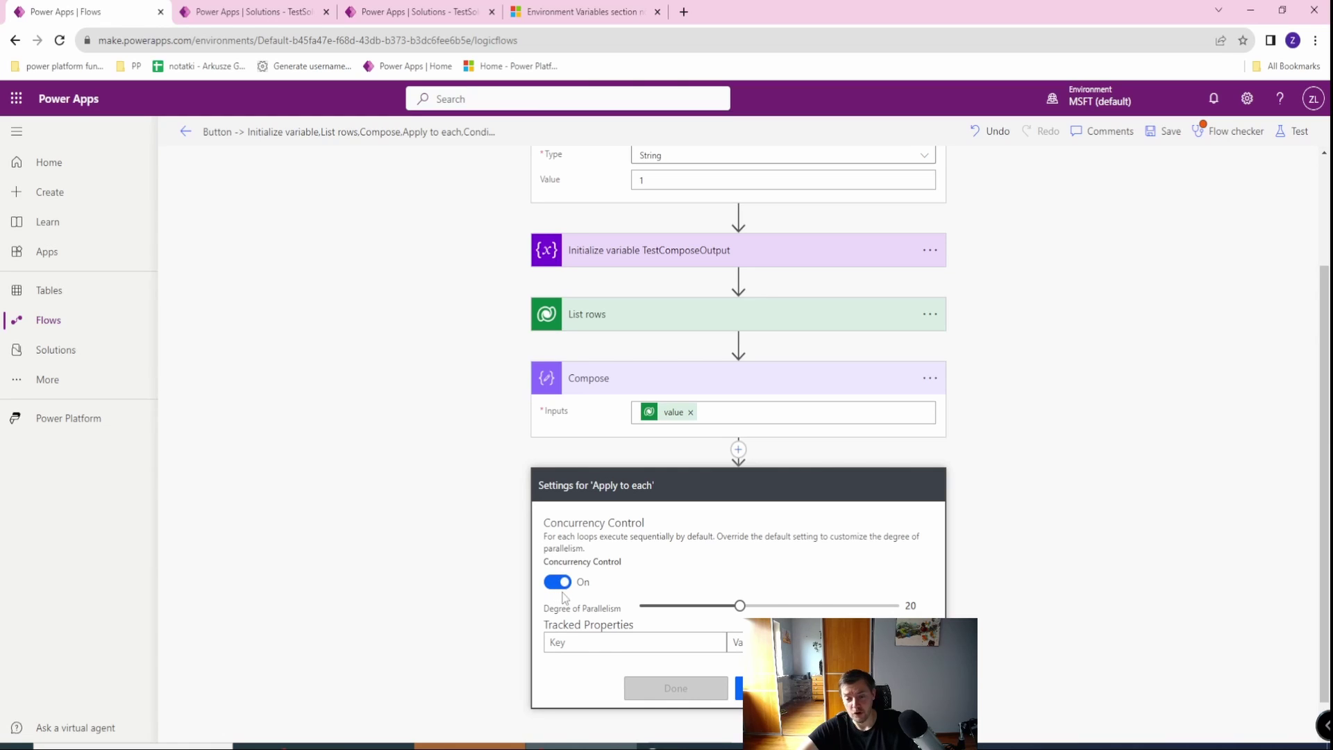
click(753, 687)
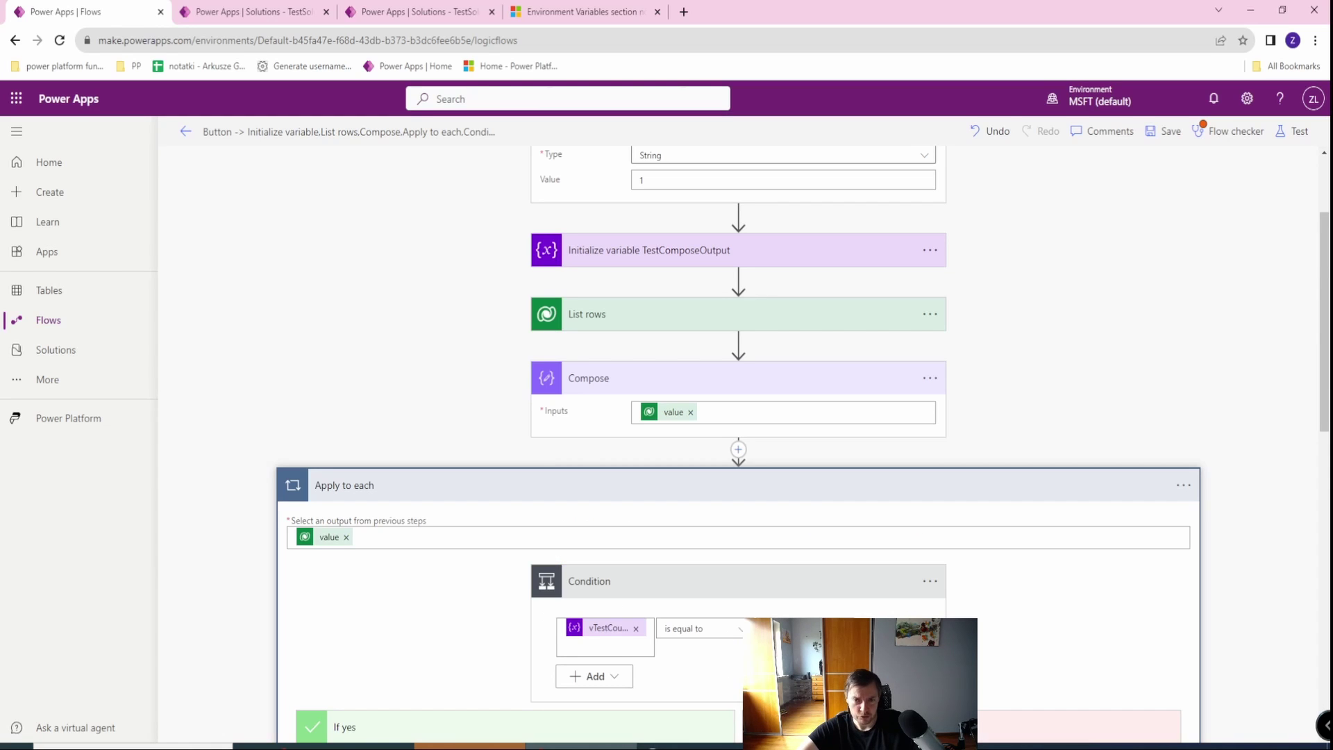
scroll(677, 670, down, 3)
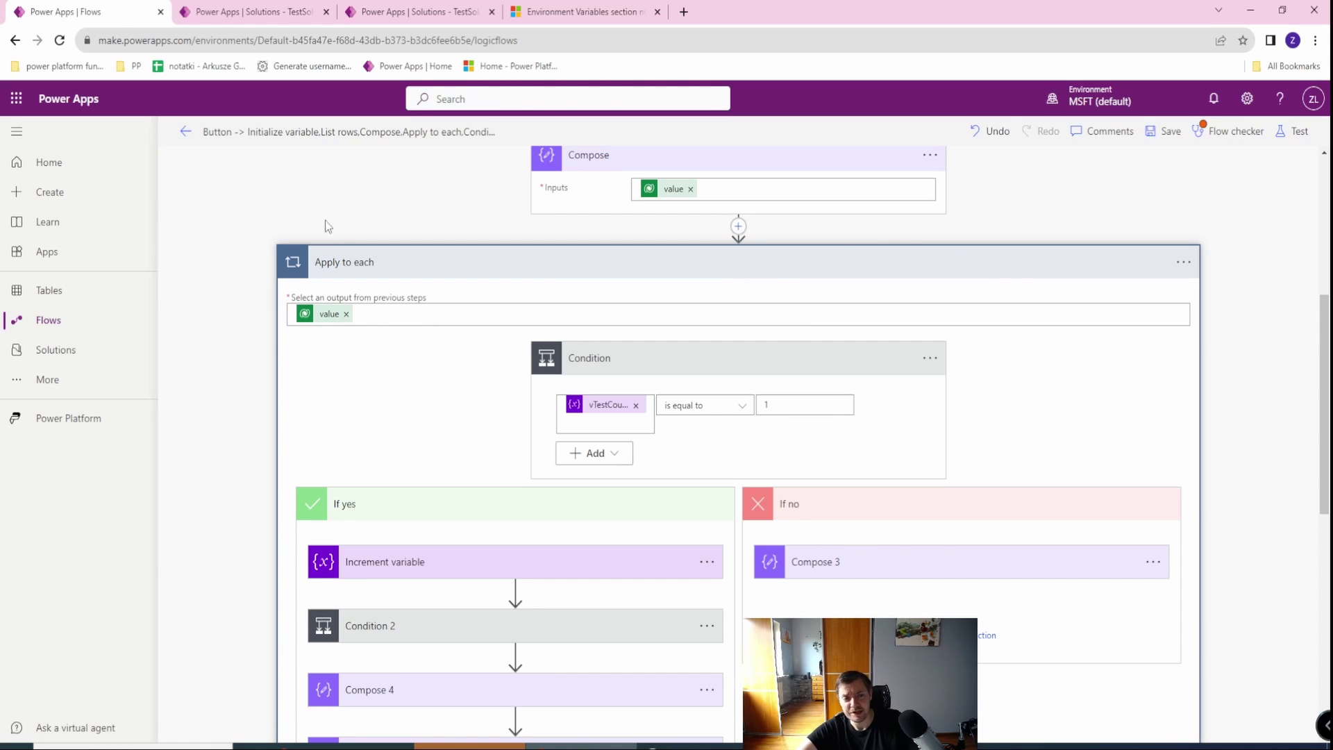
scroll(347, 274, down, 4)
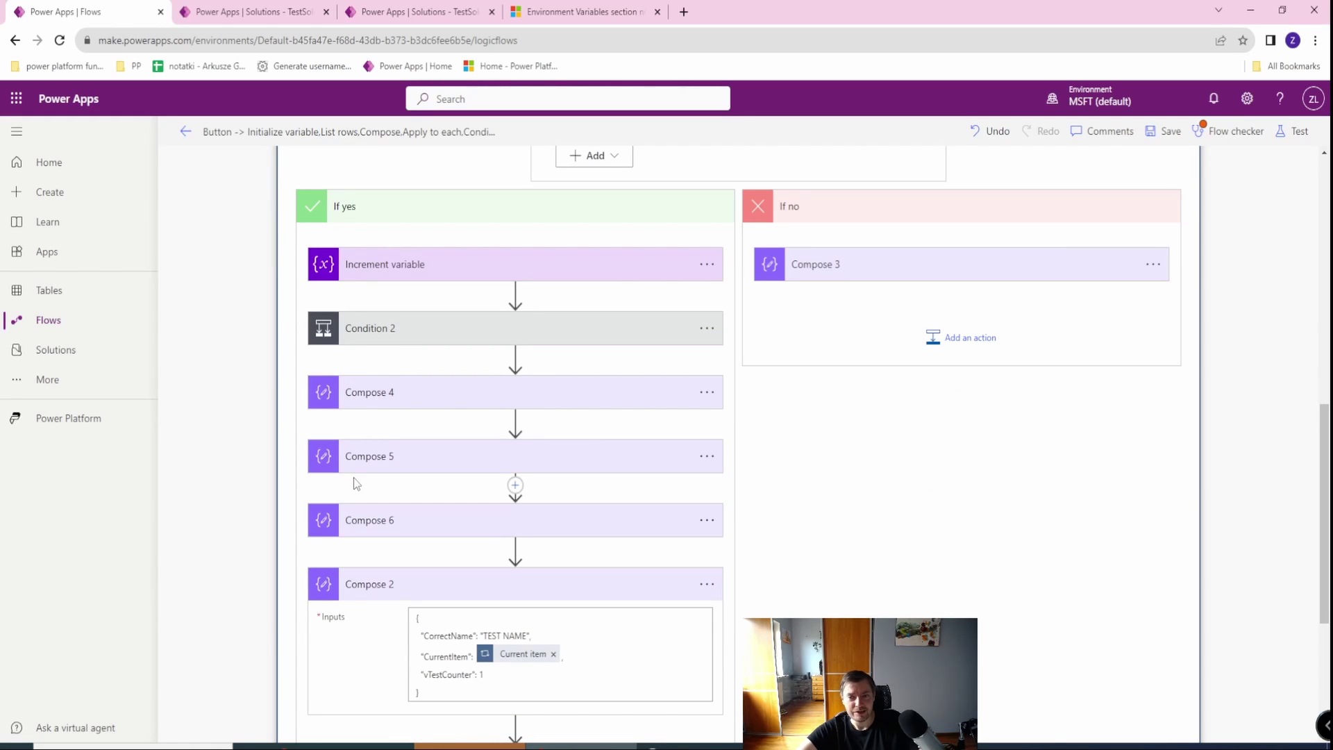
scroll(356, 485, up, 6)
- Leave the designer without saving and open the button-triggered flow's details
click(185, 132)
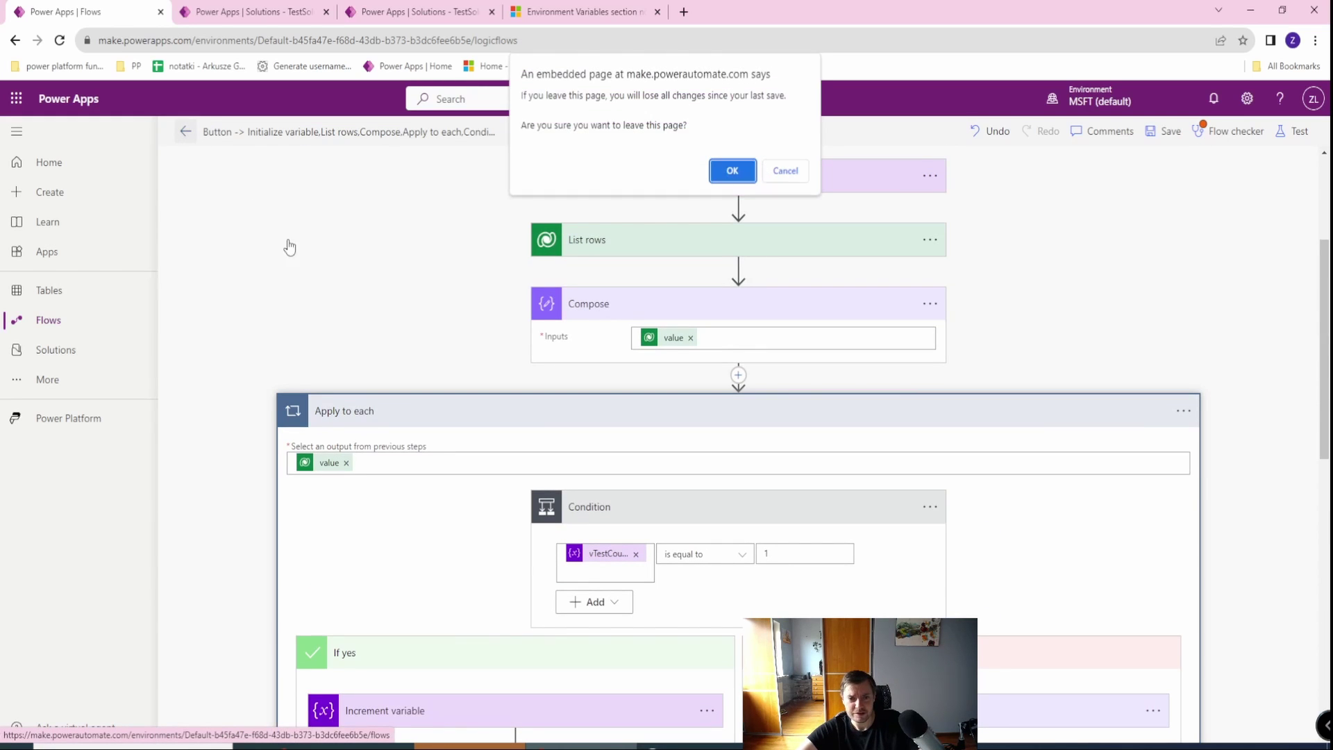
click(730, 171)
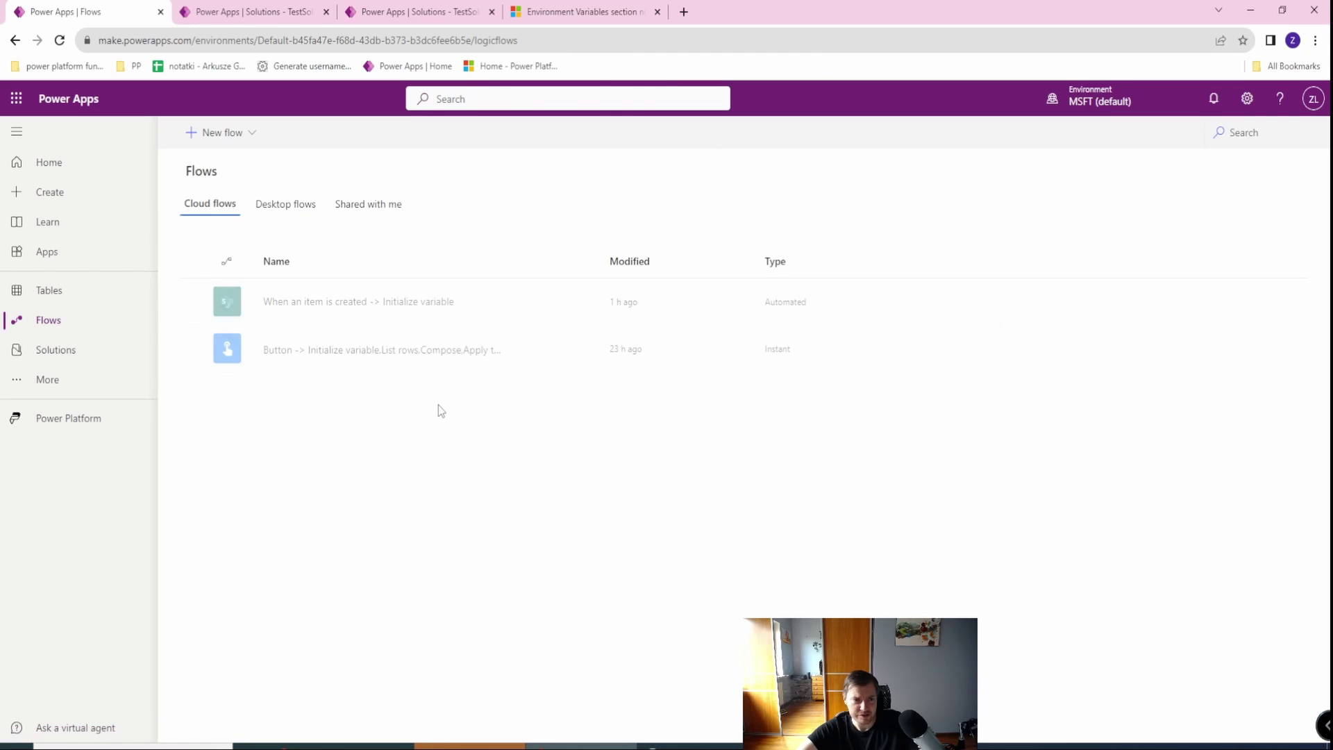
click(401, 351)
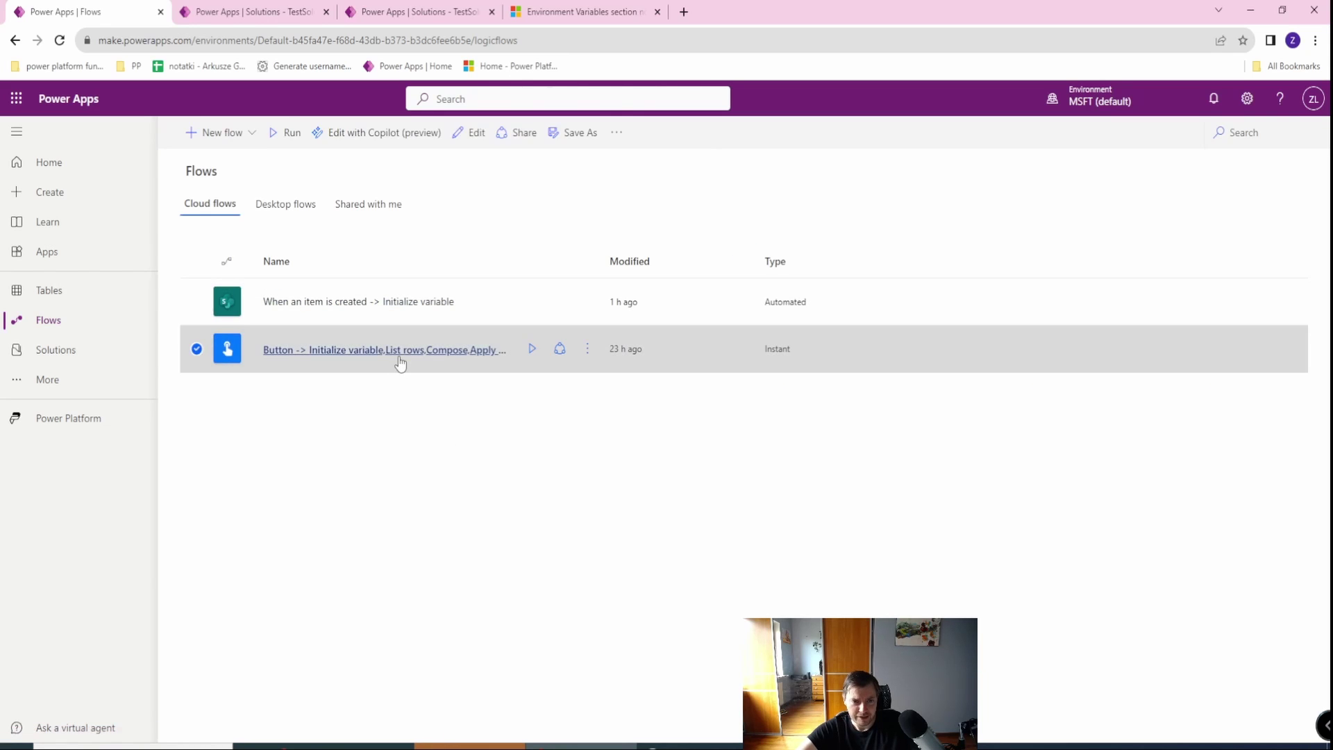
scroll(625, 505, down, 2)
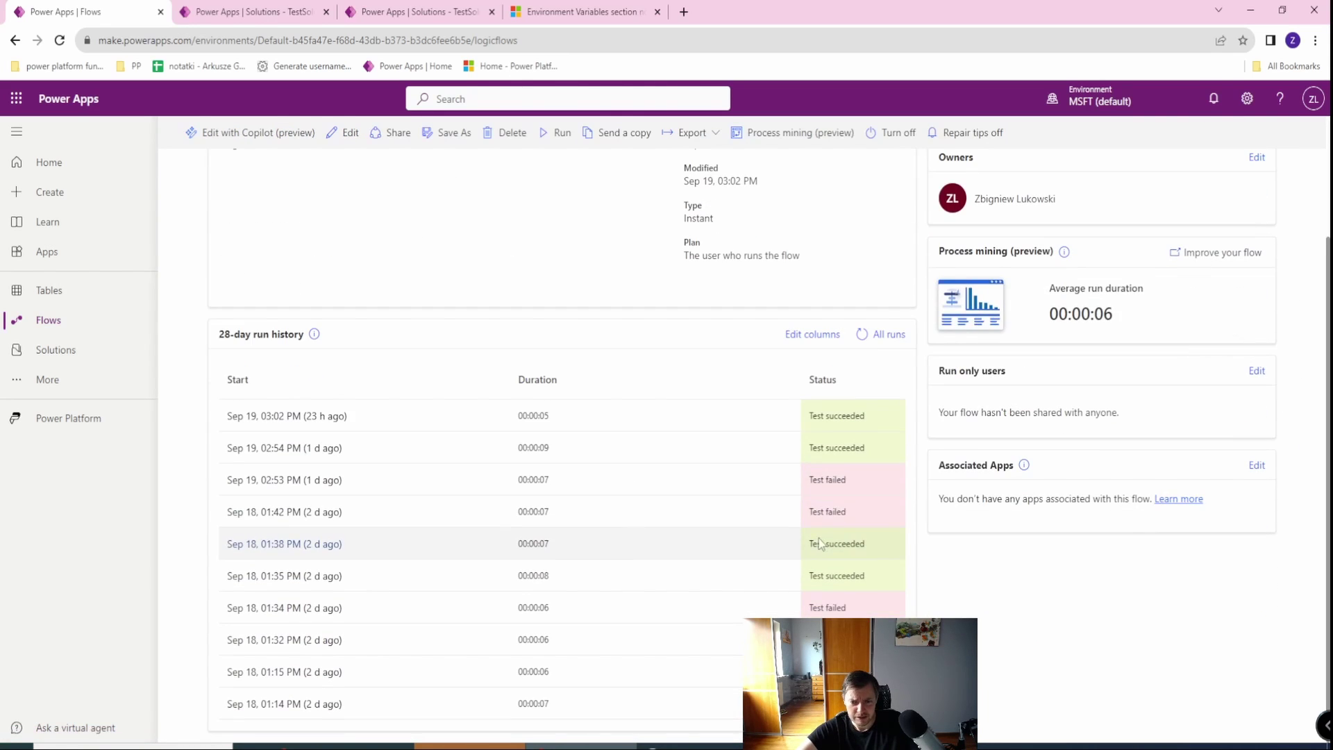
- Open the failed Sep 18, 01:42 PM run and expand its Apply to each loop
click(327, 517)
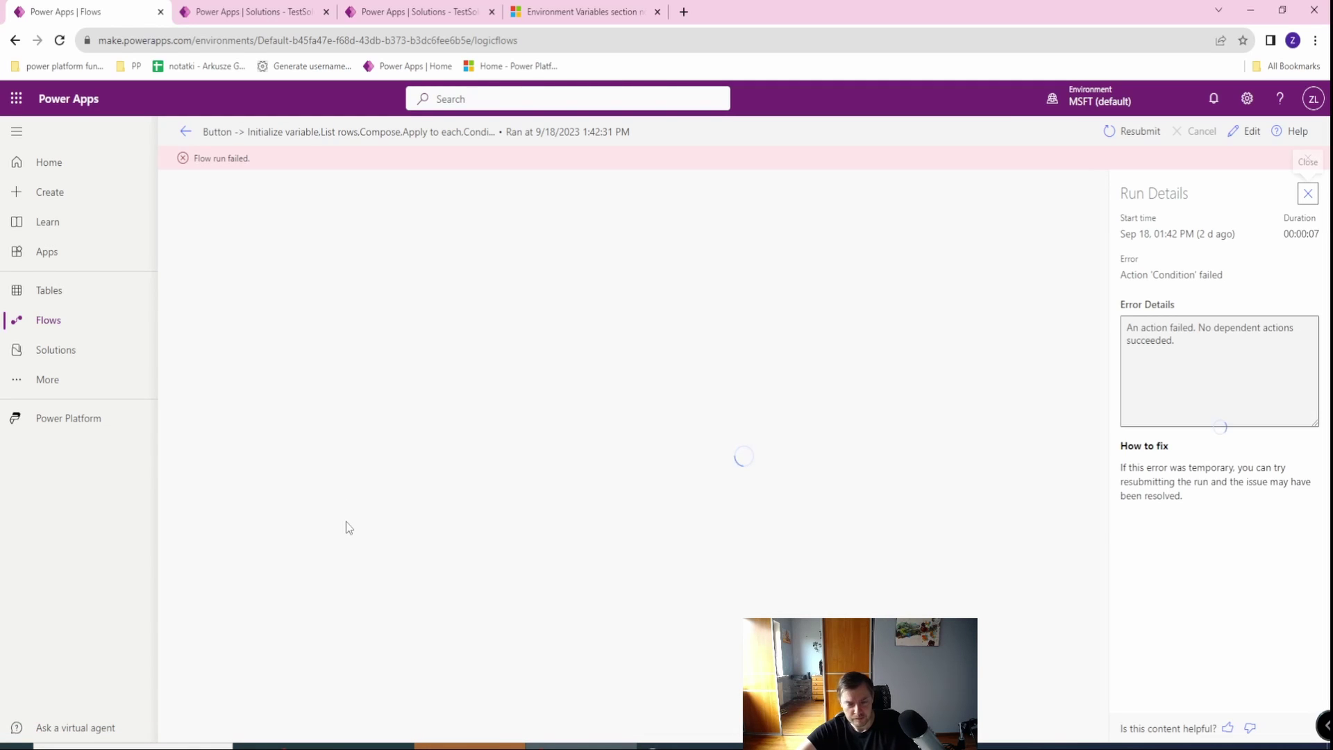
click(478, 527)
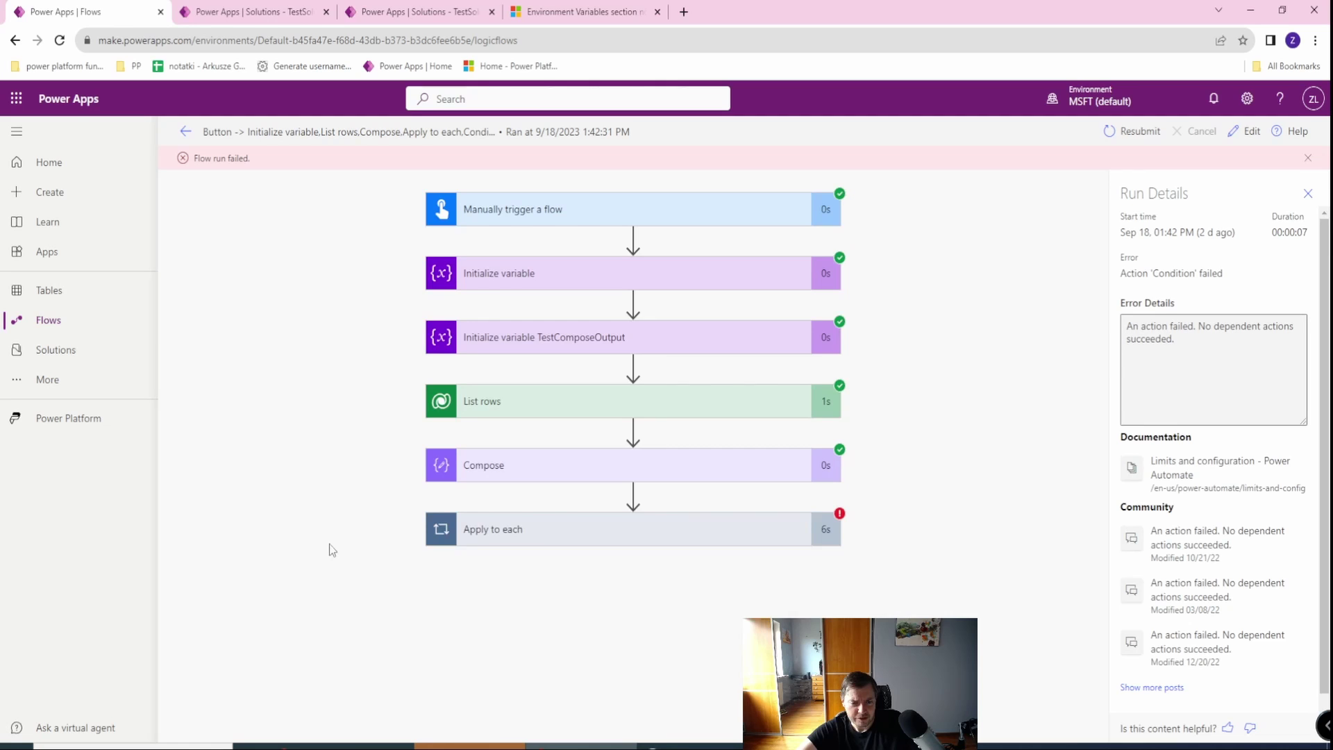
scroll(377, 594, down, 5)
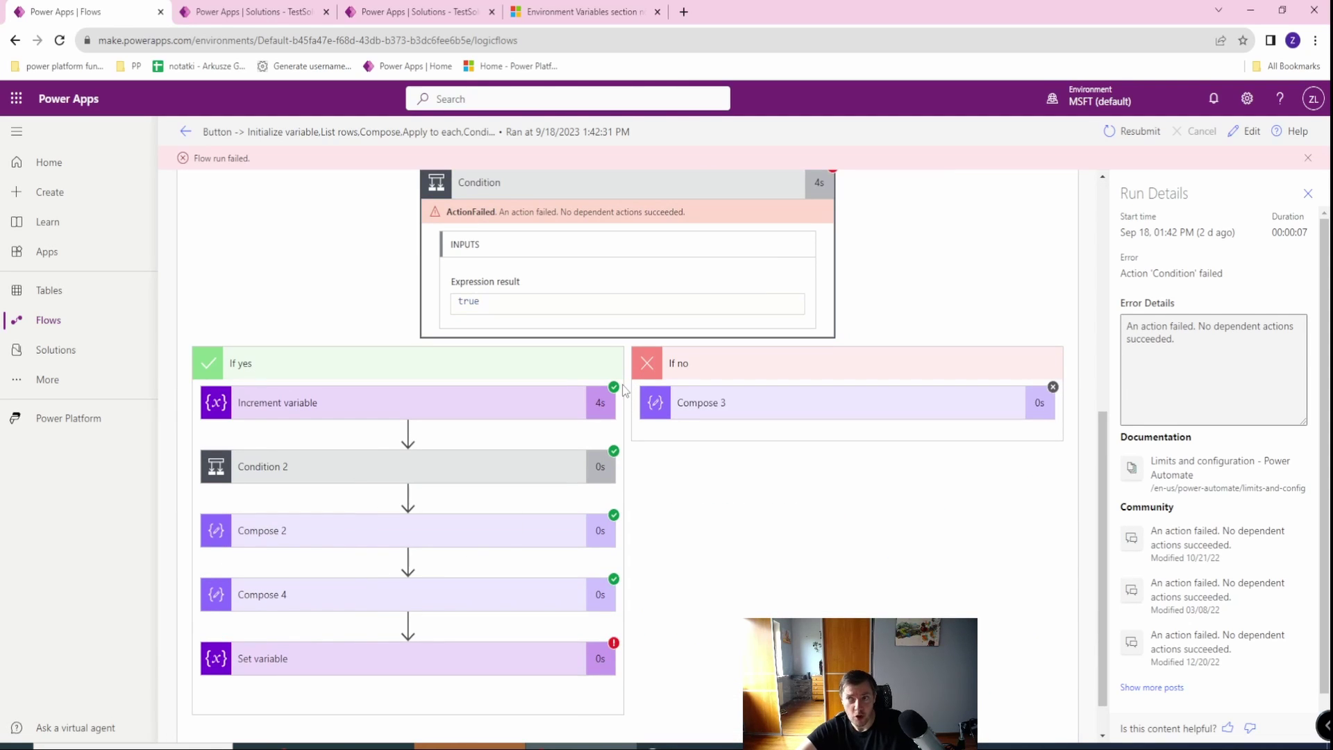
- Expand Compose 2 in the failed run and select the JSON text in its inputs
click(298, 532)
scroll(292, 549, down, 3)
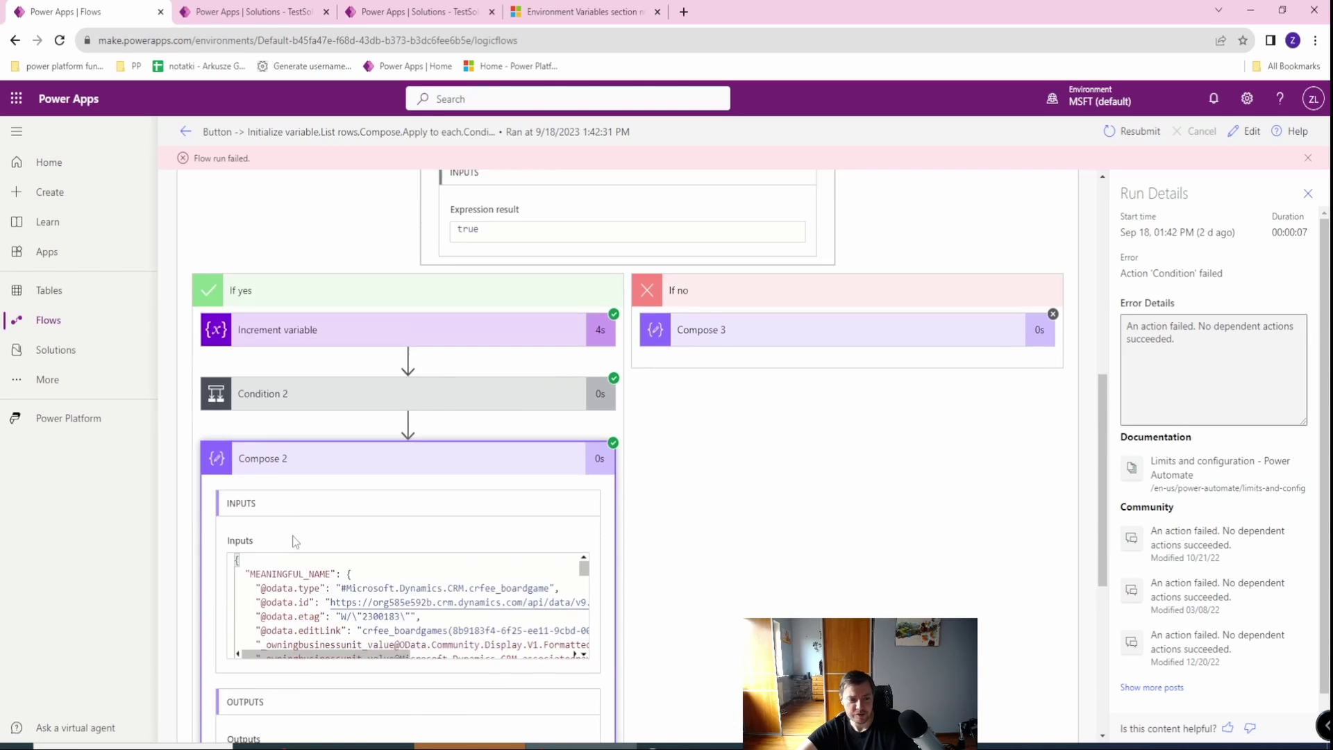
scroll(343, 549, up, 3)
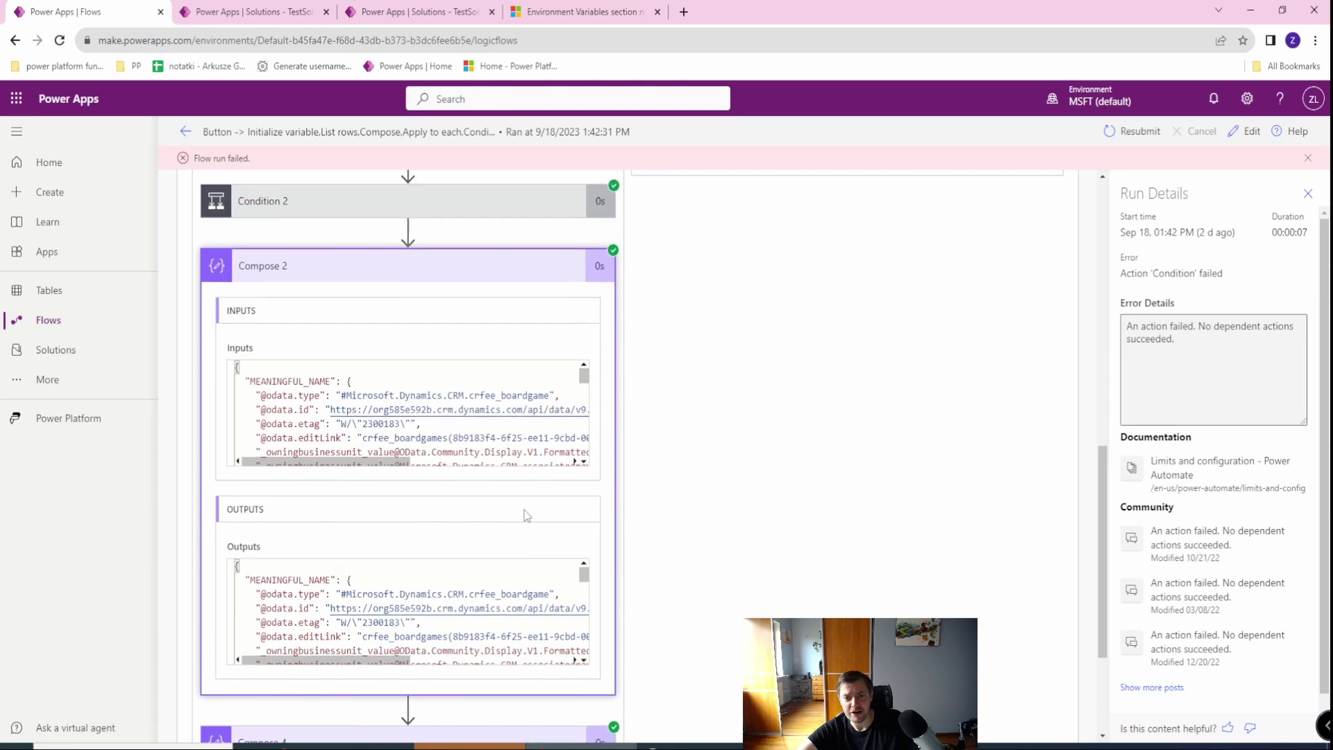
scroll(398, 473, down, 2)
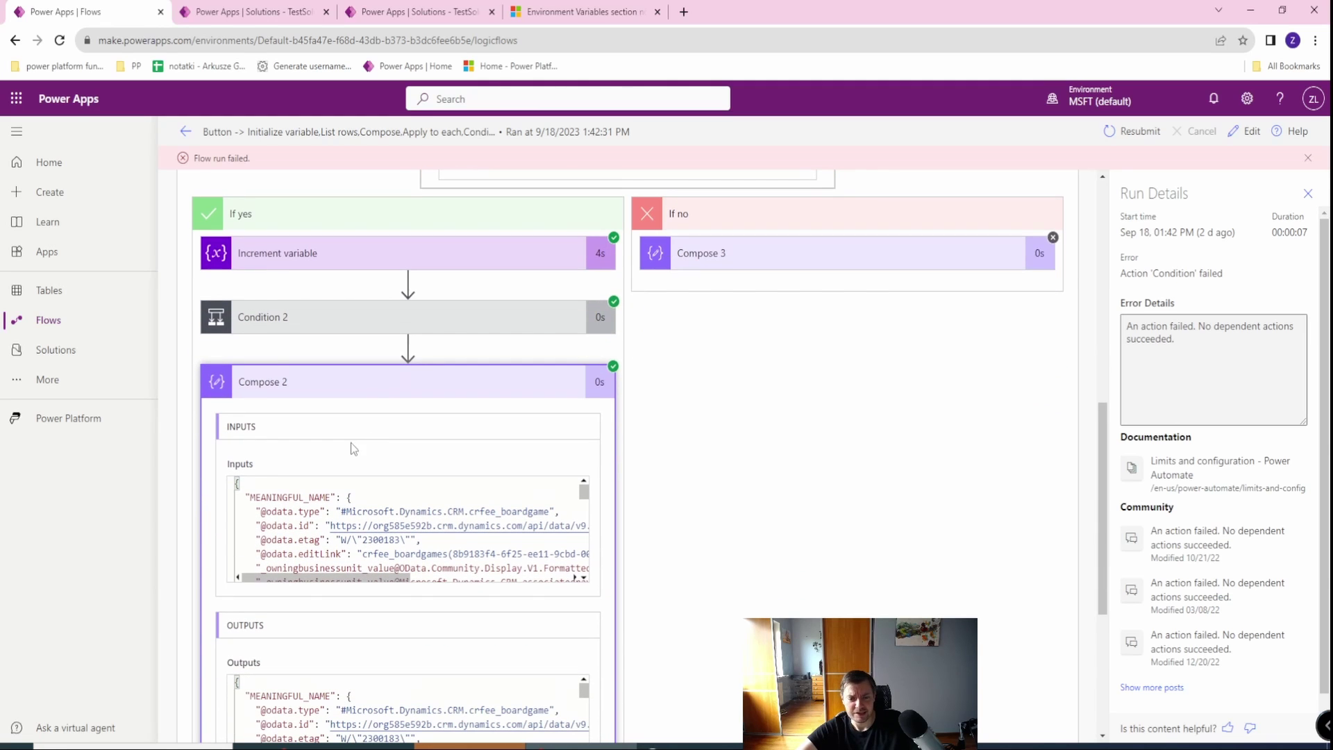
drag(235, 483, 588, 616)
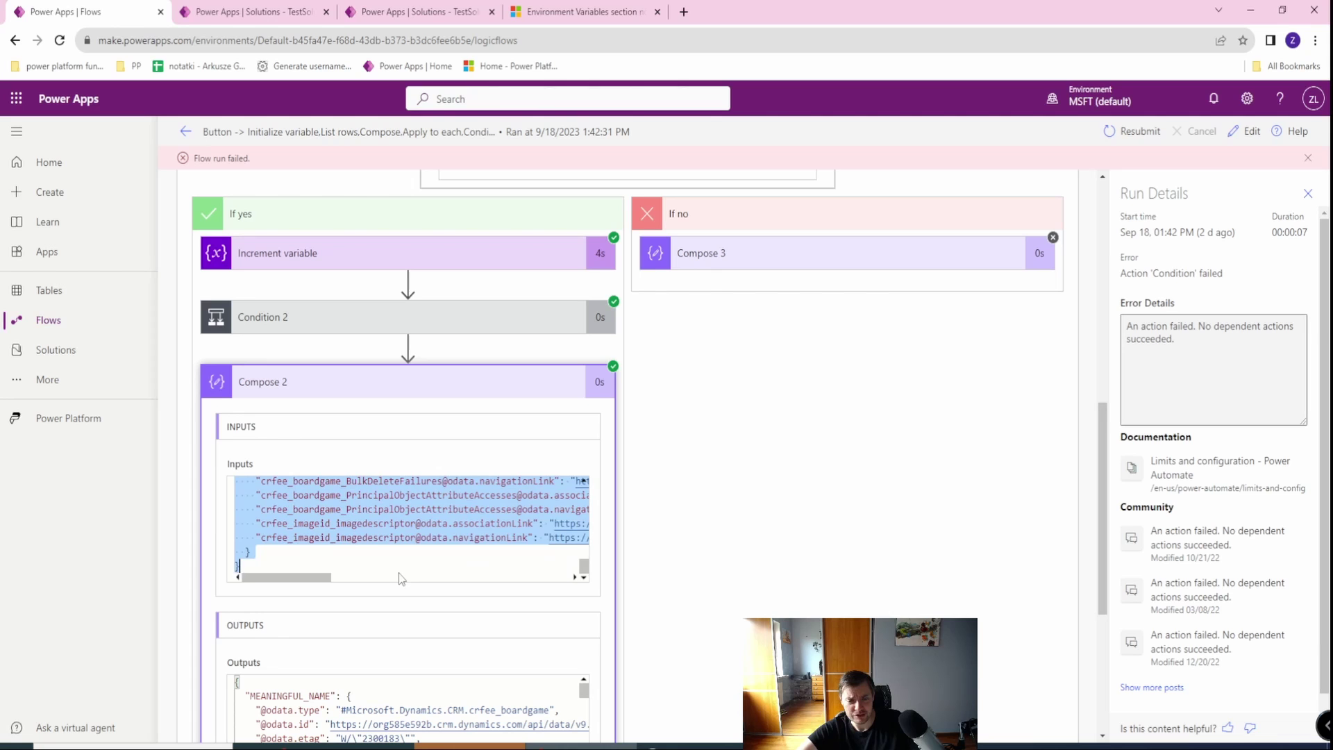
scroll(408, 575, up, 5)
scroll(409, 575, up, 2)
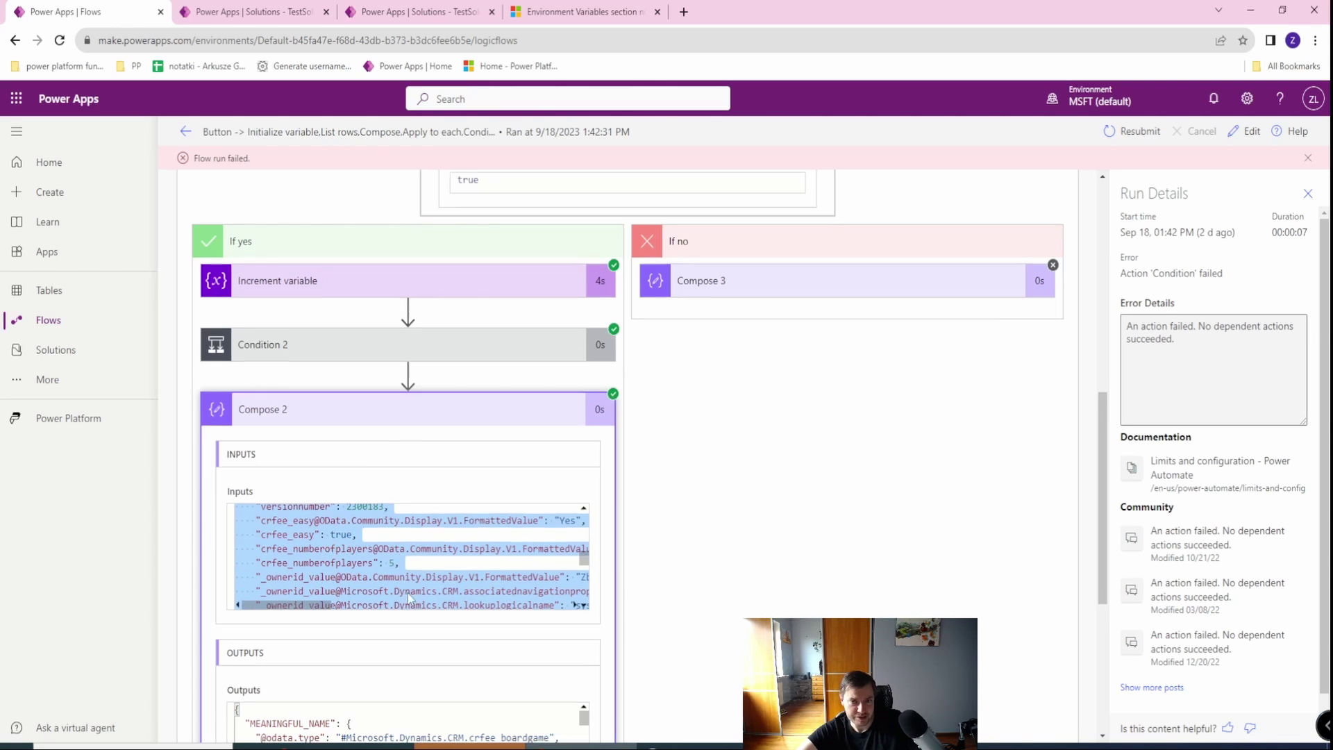
scroll(407, 598, up, 4)
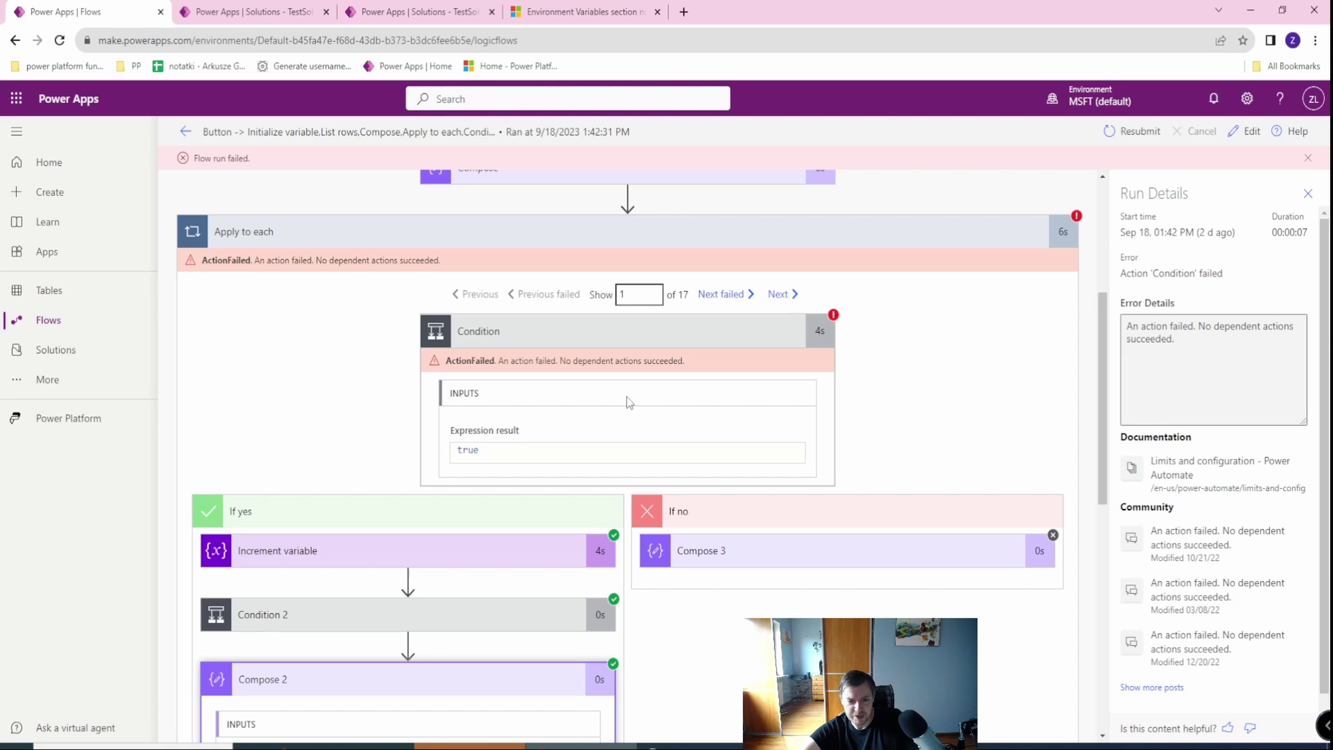
- Switch to the second Power Apps | Solutions tab showing the flow with TSApprovalFlowManagerEmail in Compose
click(254, 12)
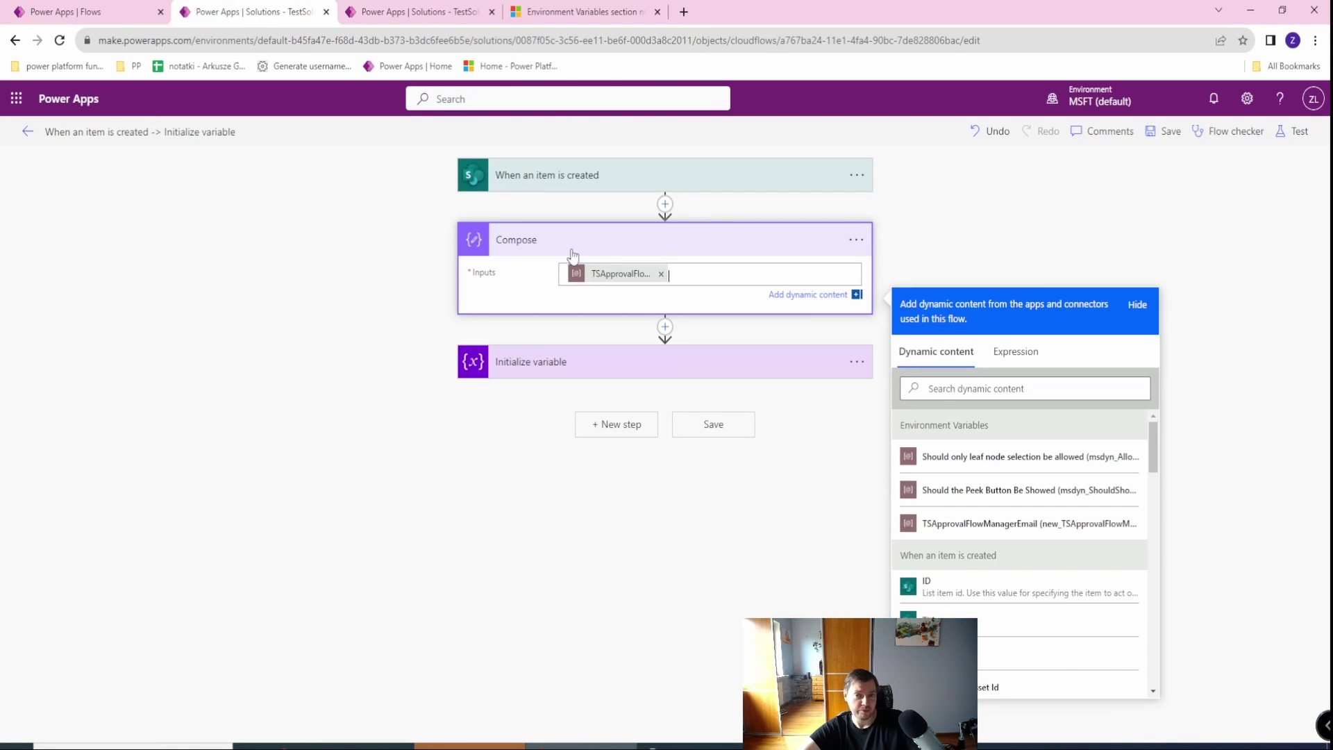